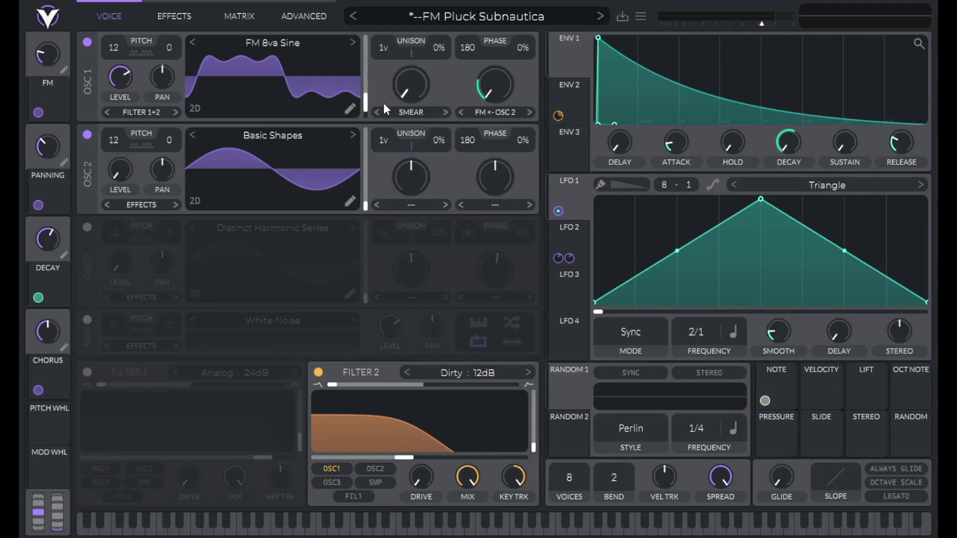
Step: Sweep oscillator 1's wavetable frame up into dense harmonics and back down to sine
{"action": "mouse_move", "coordinate": [366, 102]}
{"action": "left_mouse_down"}
{"action": "mouse_move", "coordinate": [365, 92]}
{"action": "mouse_move", "coordinate": [366, 122]}
{"action": "left_mouse_up"}
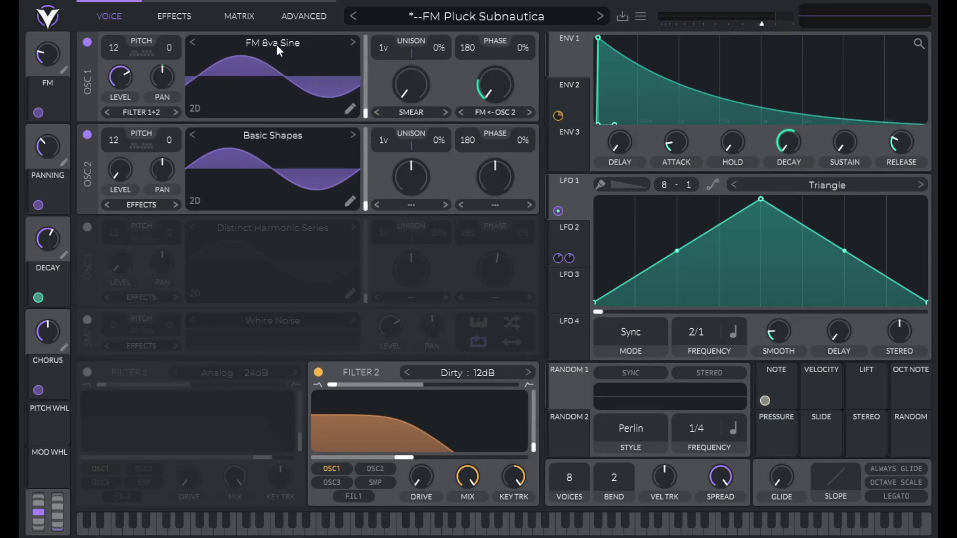
{"action": "mouse_move", "coordinate": [367, 115]}
{"action": "left_mouse_down"}
{"action": "mouse_move", "coordinate": [368, 77]}
{"action": "mouse_move", "coordinate": [367, 128]}
{"action": "left_mouse_up"}
Step: Initialize the preset and load Factory Basic Shapes on oscillator 1 with 0% phase randomization
{"action": "left_click", "coordinate": [642, 21]}
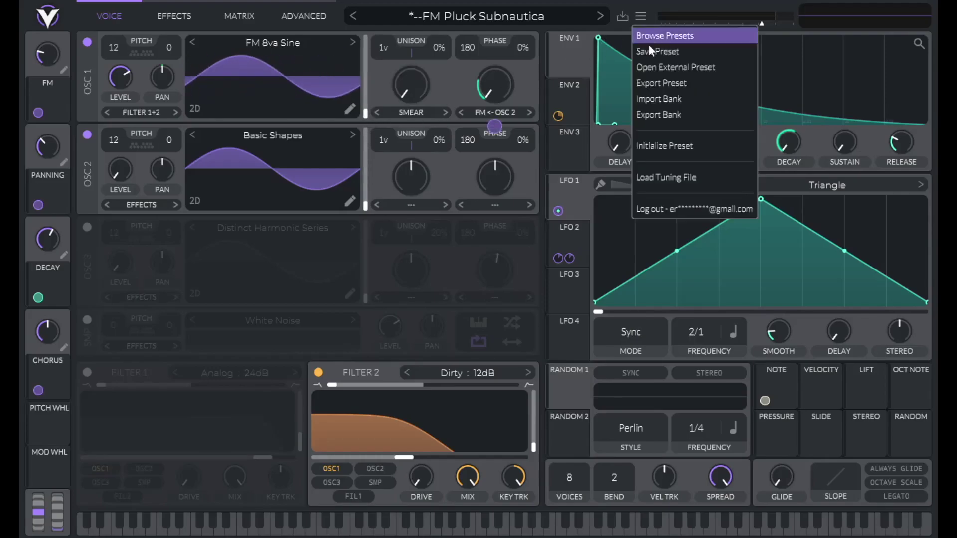
{"action": "left_click", "coordinate": [663, 141]}
{"action": "left_click", "coordinate": [263, 47]}
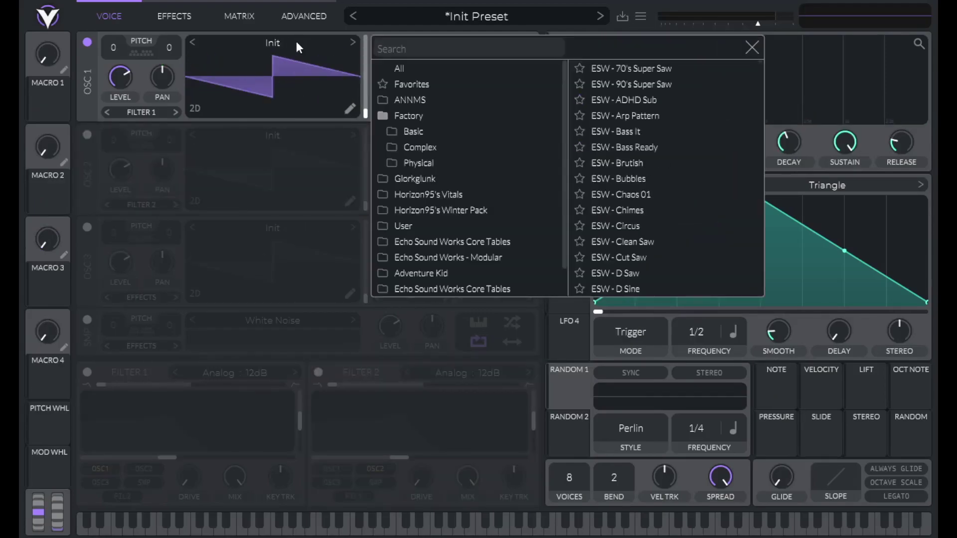
{"action": "left_click", "coordinate": [454, 120]}
{"action": "left_click", "coordinate": [589, 68]}
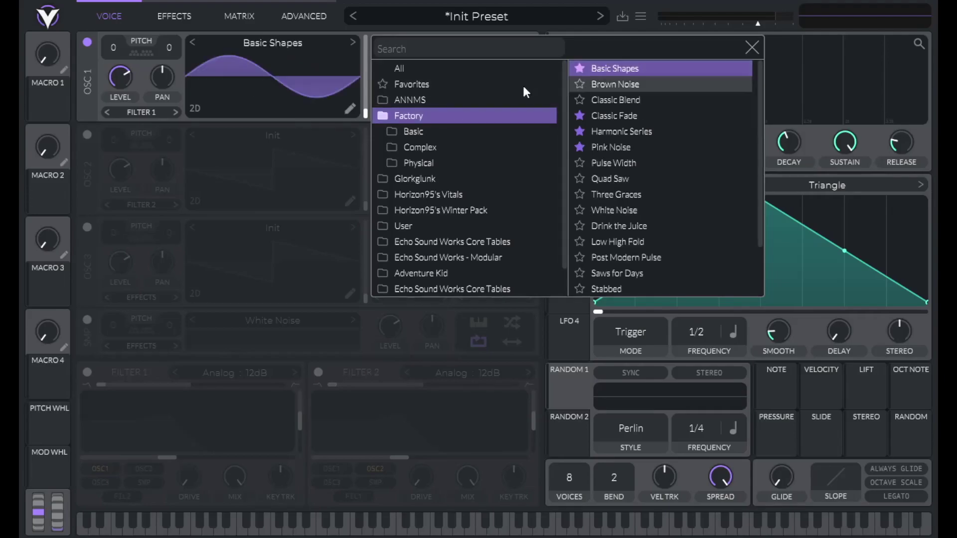
{"action": "left_click", "coordinate": [751, 47]}
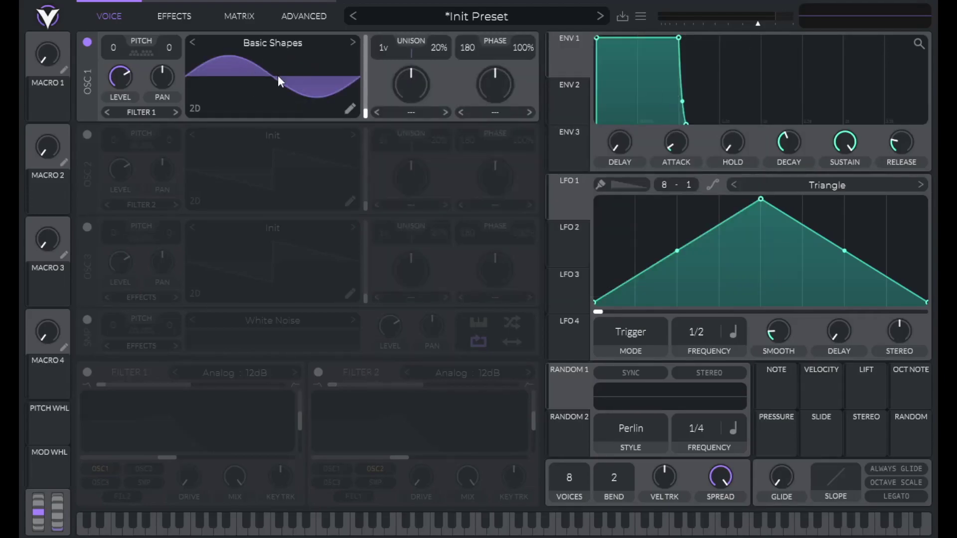
{"action": "left_click_drag", "start_coordinate": [523, 48], "coordinate": [507, 415]}
Step: Enable oscillator 2 with Basic Shapes, less phase randomization and a lower level
{"action": "left_click", "coordinate": [88, 135]}
{"action": "left_click", "coordinate": [297, 137]}
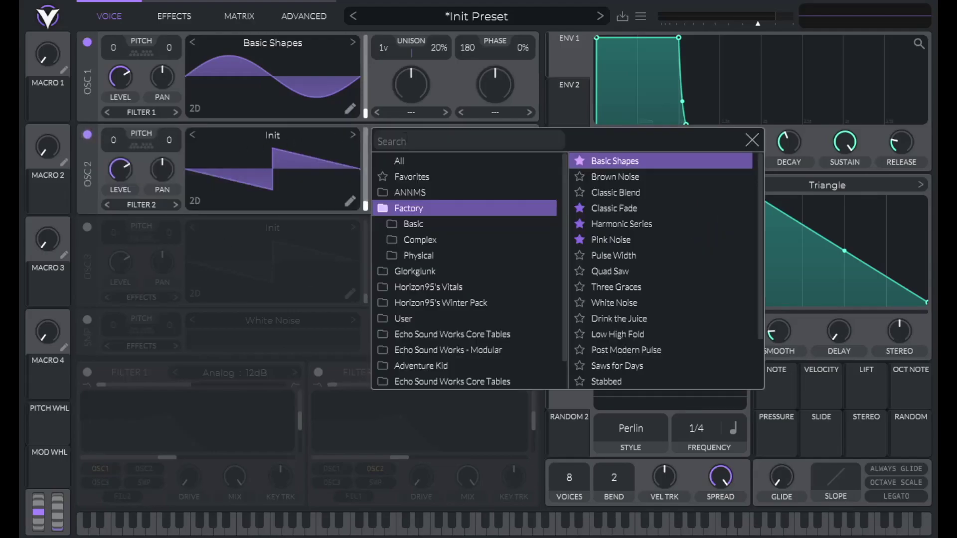
{"action": "left_click", "coordinate": [609, 161]}
{"action": "left_click", "coordinate": [753, 140]}
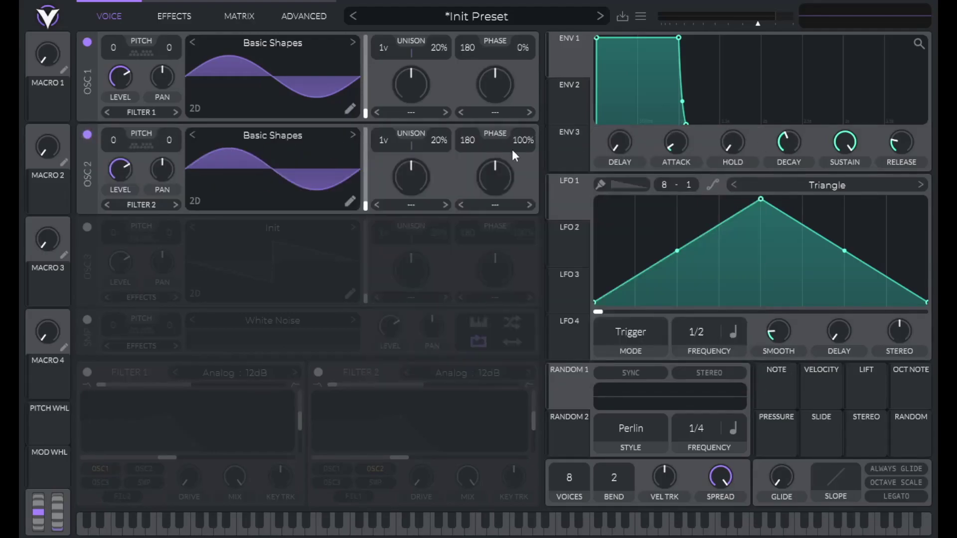
{"action": "left_click_drag", "start_coordinate": [492, 142], "coordinate": [520, 160]}
{"action": "left_click_drag", "start_coordinate": [130, 170], "coordinate": [103, 287]}
Step: Transpose oscillator 2 to 12 and set oscillator 1 to FM <- Osc 2 at minimum amount
{"action": "right_click", "coordinate": [112, 136]}
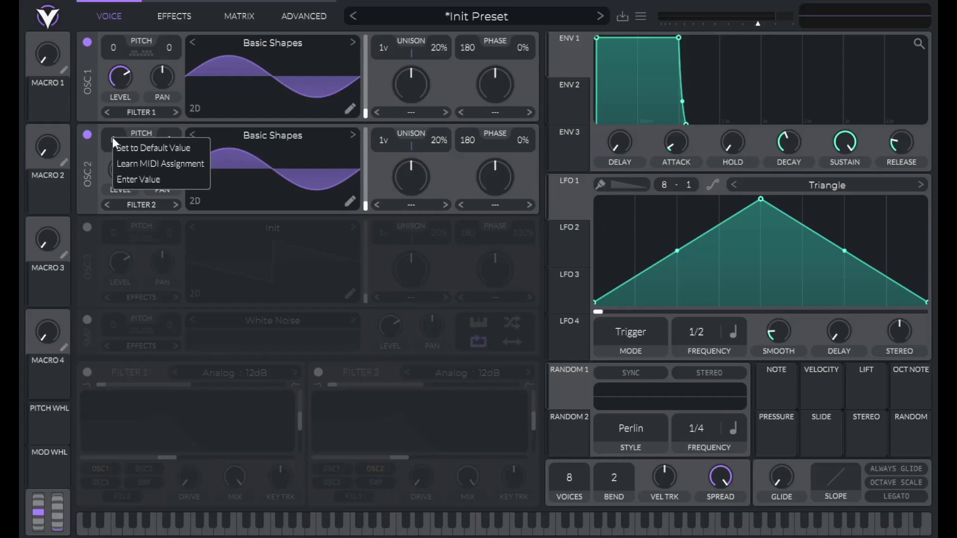
{"action": "left_click", "coordinate": [131, 179]}
{"action": "type", "text": "12"}
{"action": "key", "text": "Return"}
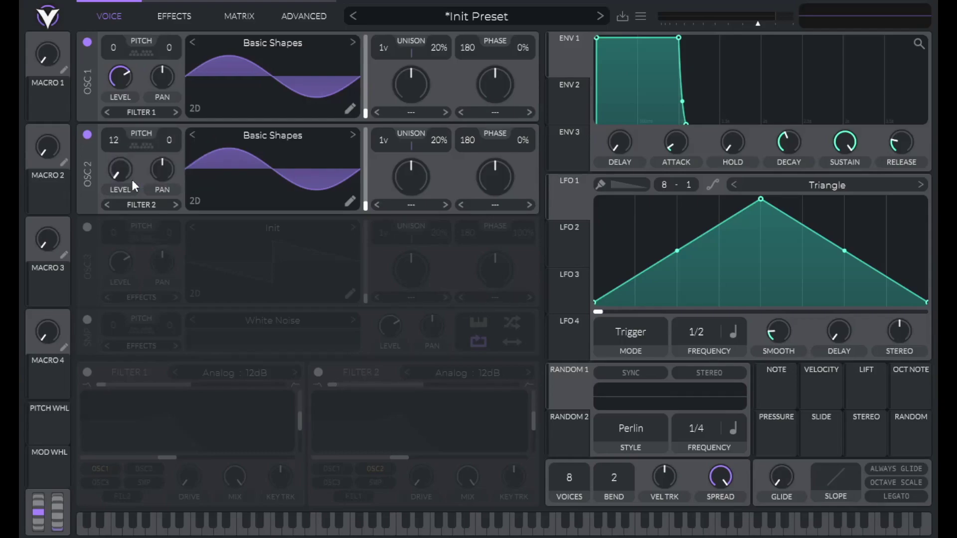
{"action": "left_click", "coordinate": [501, 112]}
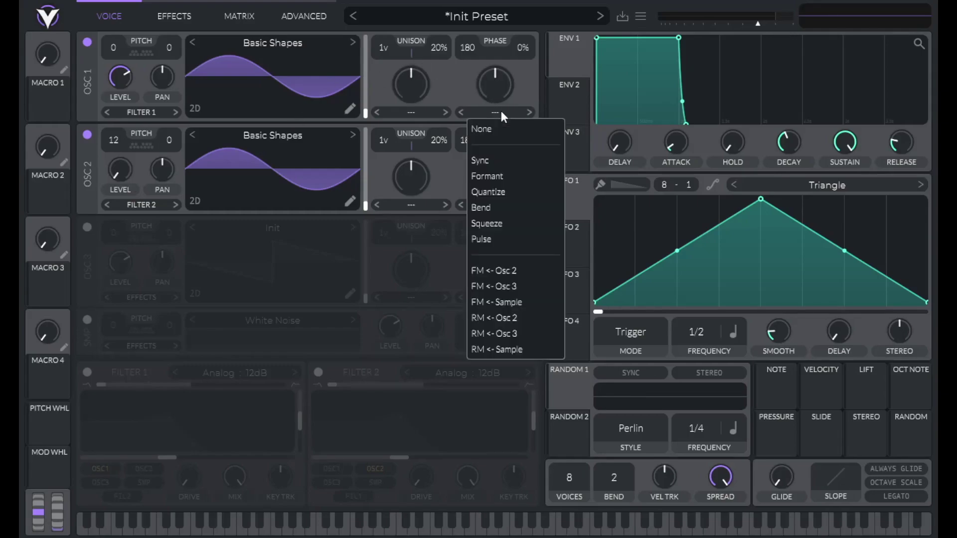
{"action": "left_click", "coordinate": [512, 270]}
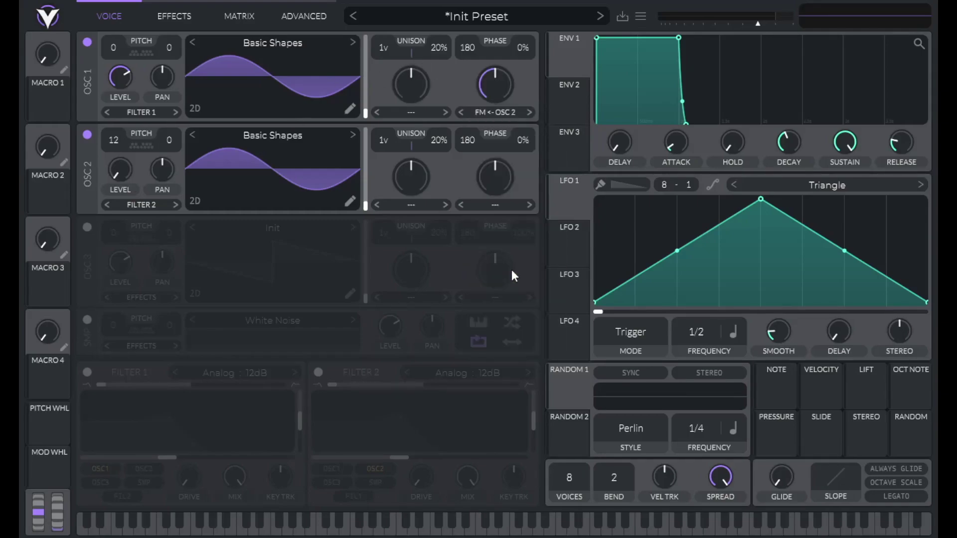
{"action": "left_click_drag", "start_coordinate": [493, 85], "coordinate": [468, 169]}
Step: Give LFO 1 the Saw Up shape and route it to oscillator 1's FM amount
{"action": "left_click", "coordinate": [821, 183]}
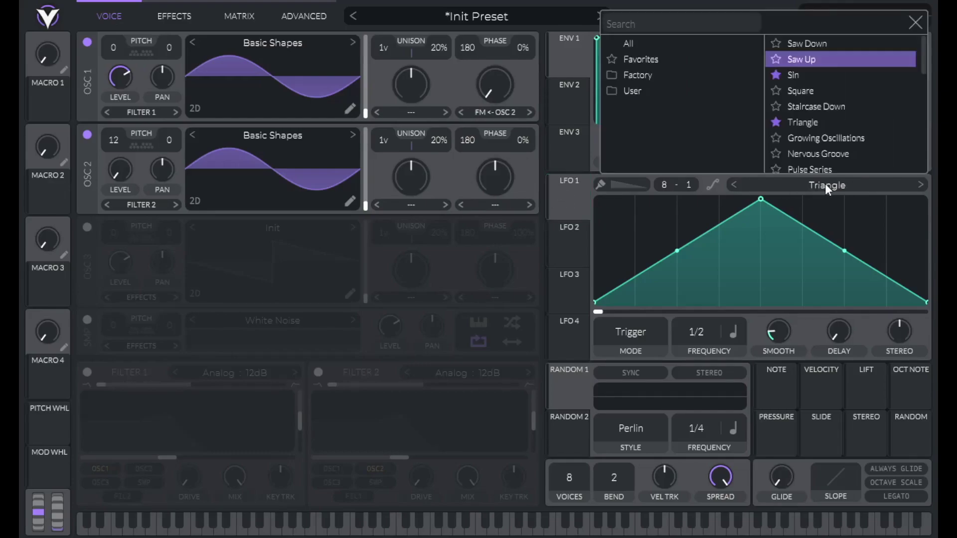
{"action": "left_click", "coordinate": [818, 62]}
{"action": "left_click", "coordinate": [572, 202]}
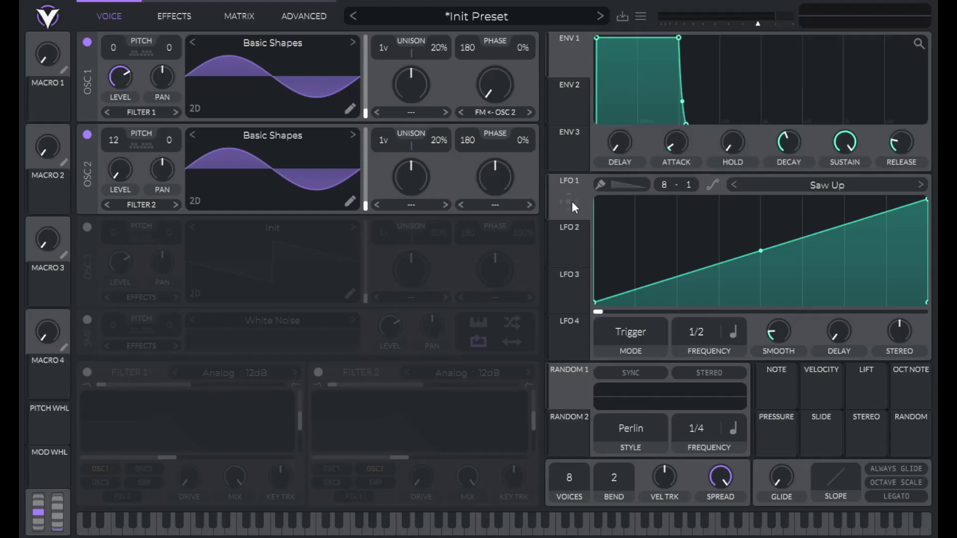
{"action": "left_click_drag", "start_coordinate": [565, 201], "coordinate": [494, 86]}
Step: Set LFO 1 to Seconds mode with a 4-second period and play a note
{"action": "left_click", "coordinate": [731, 336]}
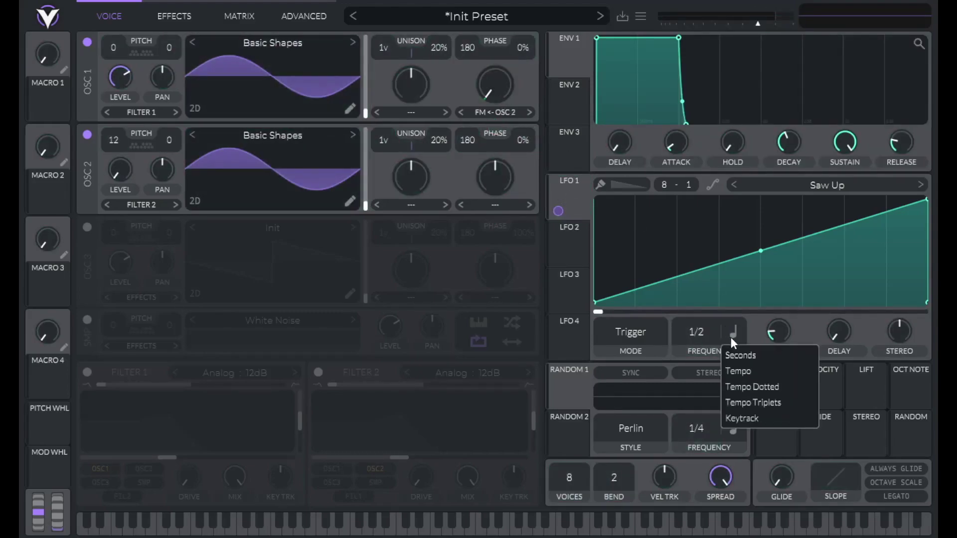
{"action": "left_click", "coordinate": [740, 354]}
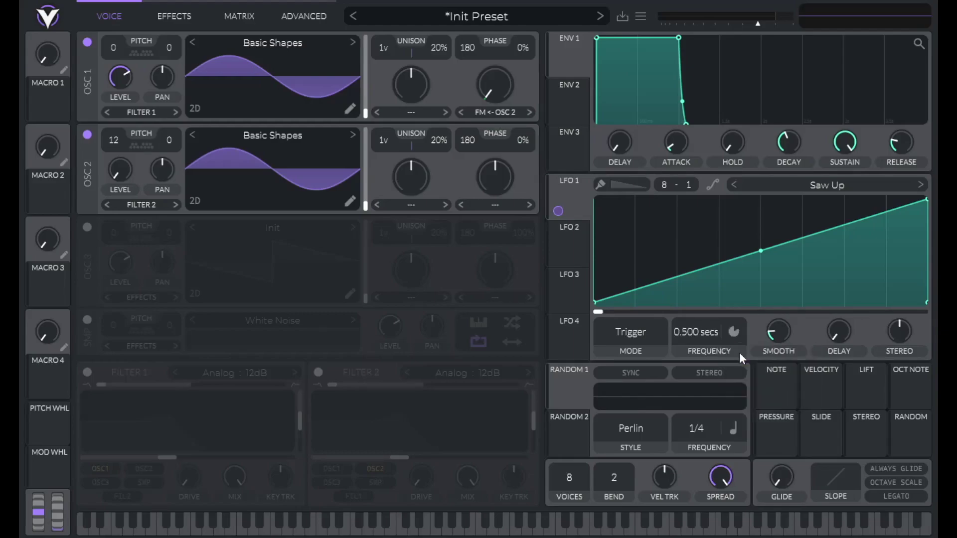
{"action": "right_click", "coordinate": [702, 330]}
{"action": "left_click", "coordinate": [716, 372]}
{"action": "key", "text": "BackSpace"}
{"action": "key", "text": "BackSpace"}
{"action": "key", "text": "BackSpace"}
{"action": "type", "text": "4"}
{"action": "key", "text": "Return"}
{"action": "key", "text": "a"}
Step: Resynthesize the preset into oscillator 1's wavetable, sweep its frames and adjust the FM amount
{"action": "right_click", "coordinate": [247, 84]}
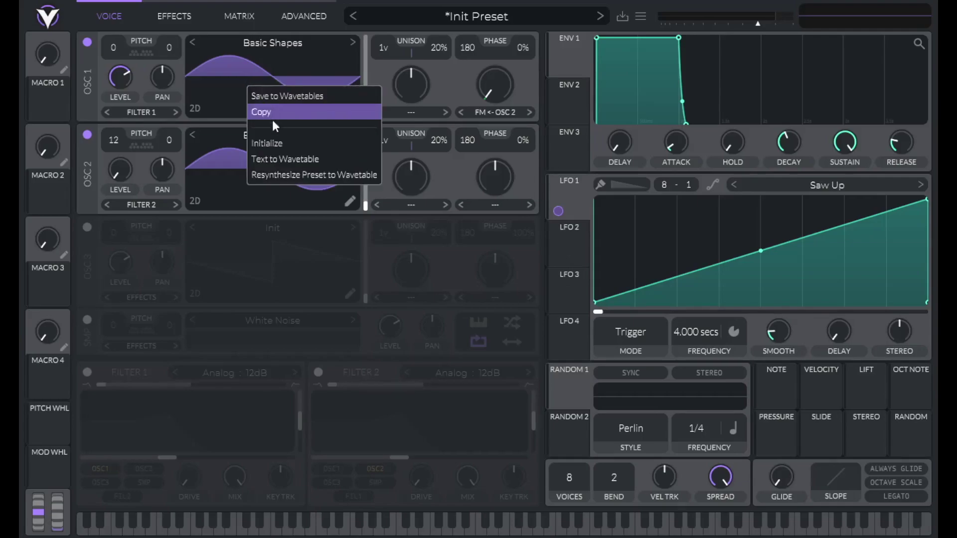
{"action": "left_click", "coordinate": [278, 174]}
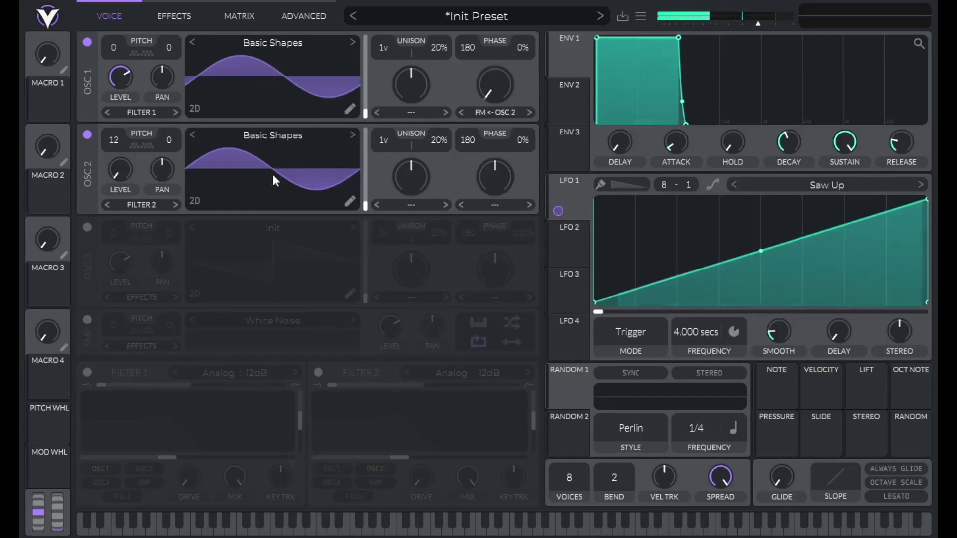
{"action": "mouse_move", "coordinate": [365, 118]}
{"action": "left_mouse_down"}
{"action": "mouse_move", "coordinate": [368, 72]}
{"action": "mouse_move", "coordinate": [366, 129]}
{"action": "left_mouse_up"}
{"action": "mouse_move", "coordinate": [482, 89]}
{"action": "left_mouse_down"}
{"action": "mouse_move", "coordinate": [504, 59]}
{"action": "mouse_move", "coordinate": [495, 96]}
{"action": "mouse_move", "coordinate": [481, 107]}
{"action": "left_mouse_up"}
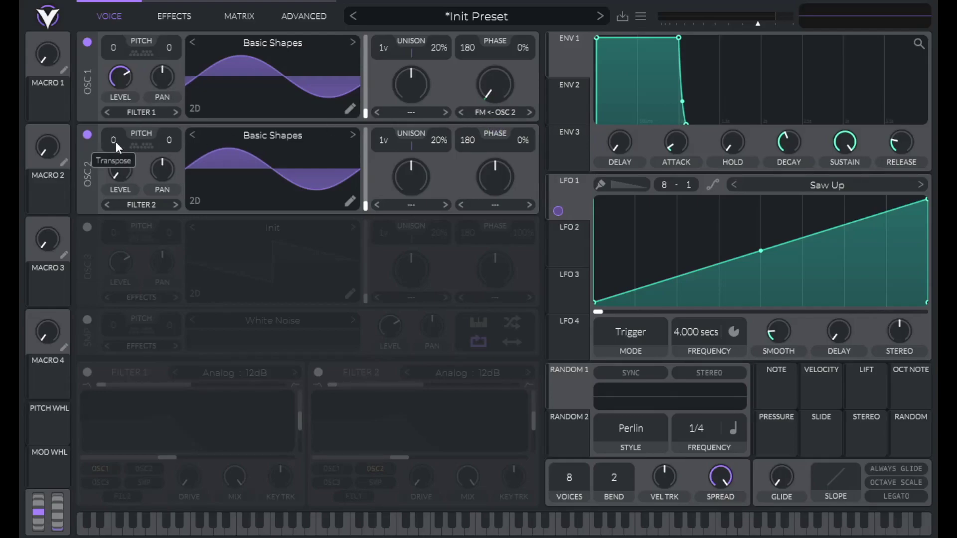
Step: Remove the LFO 1 modulation from oscillator 1's FM amount
{"action": "left_click_drag", "start_coordinate": [558, 211], "coordinate": [502, 107]}
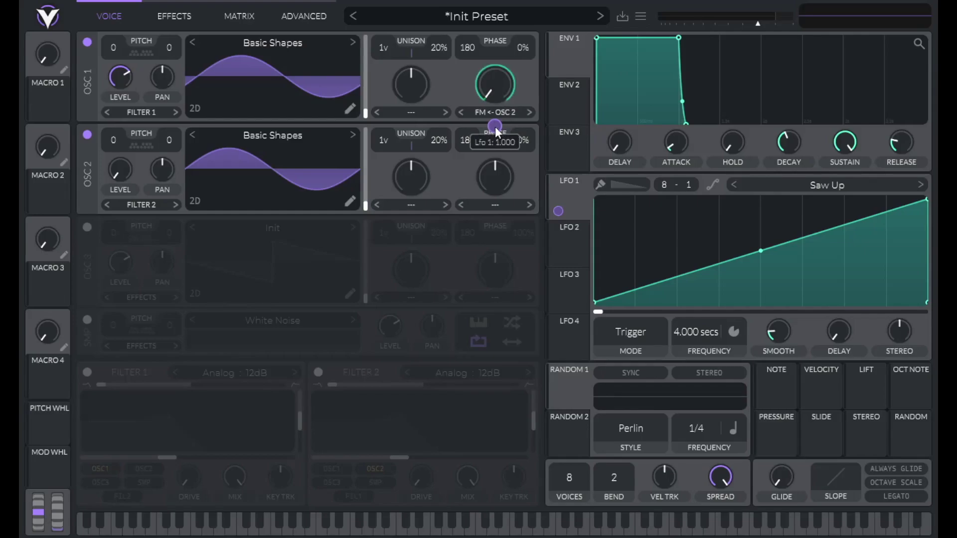
{"action": "right_click", "coordinate": [495, 127]}
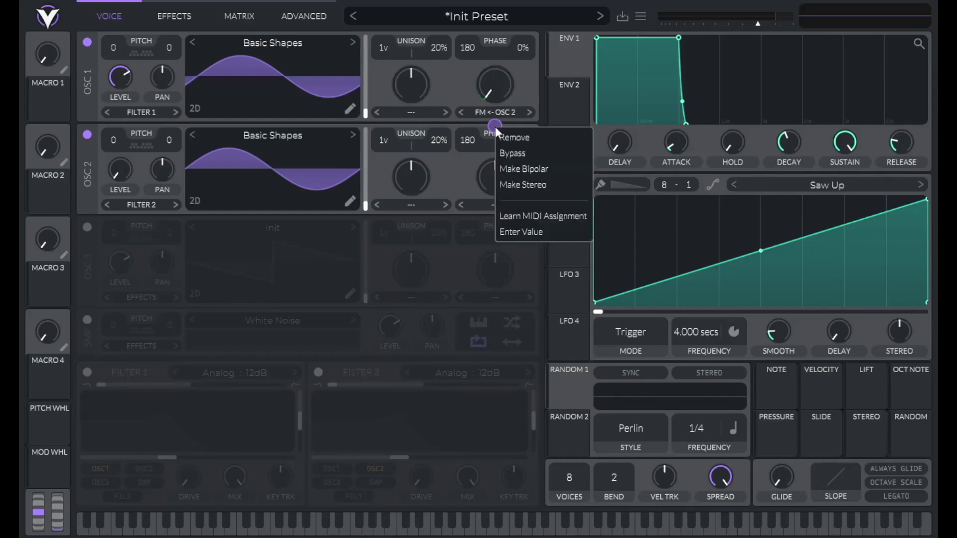
{"action": "left_click", "coordinate": [501, 136]}
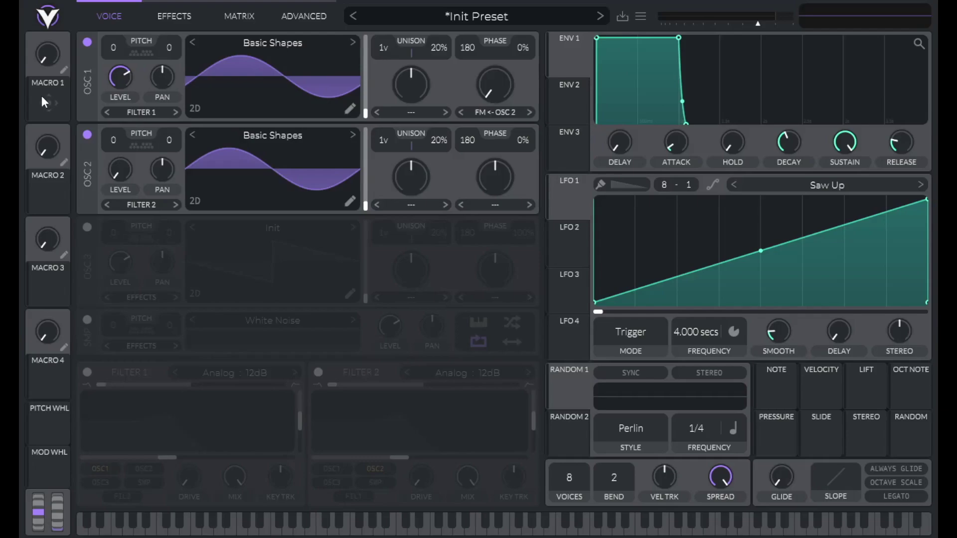
Step: Assign Macro 1 to oscillator 1's FM amount and set the macro to 0.34
{"action": "left_click_drag", "start_coordinate": [53, 107], "coordinate": [495, 86]}
{"action": "right_click", "coordinate": [41, 57]}
{"action": "left_click", "coordinate": [61, 114]}
{"action": "type", "text": ".34"}
{"action": "key", "text": "Return"}
Step: Set oscillator 1's wavetable frame to 48.58 and raise oscillator 2's transpose to 12
{"action": "mouse_move", "coordinate": [365, 113]}
{"action": "left_mouse_down"}
{"action": "mouse_move", "coordinate": [366, 89]}
{"action": "mouse_move", "coordinate": [363, 116]}
{"action": "left_mouse_up"}
{"action": "right_click", "coordinate": [366, 115]}
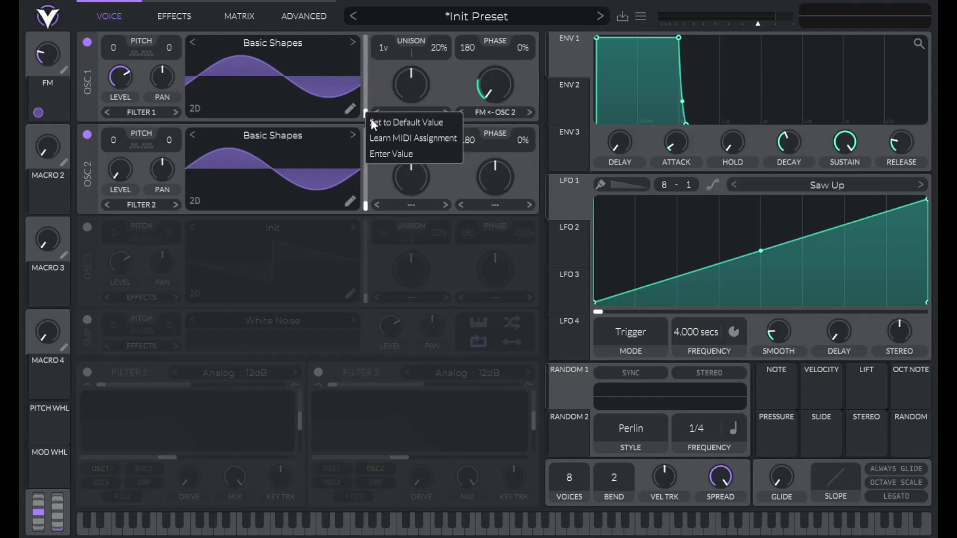
{"action": "left_click", "coordinate": [386, 153]}
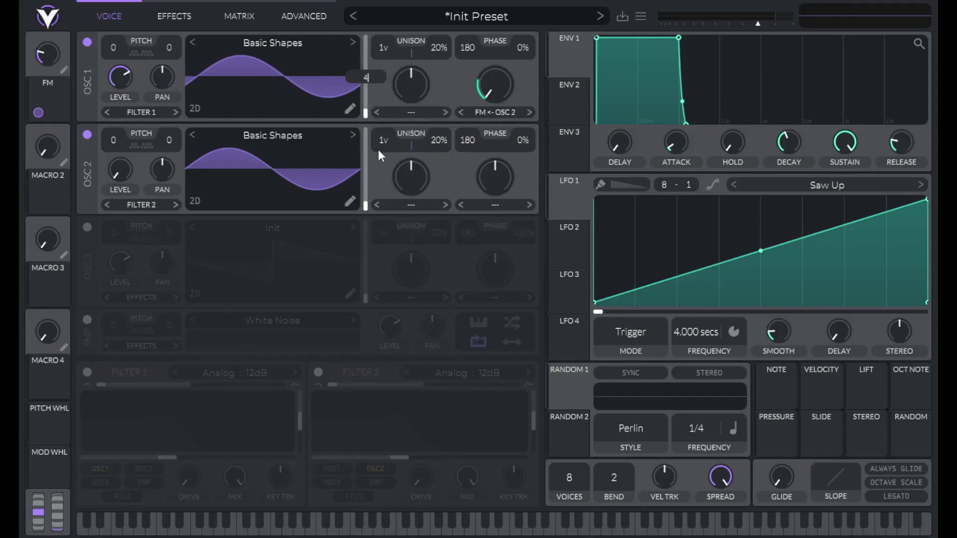
{"action": "type", "text": "48.5839"}
{"action": "key", "text": "Return"}
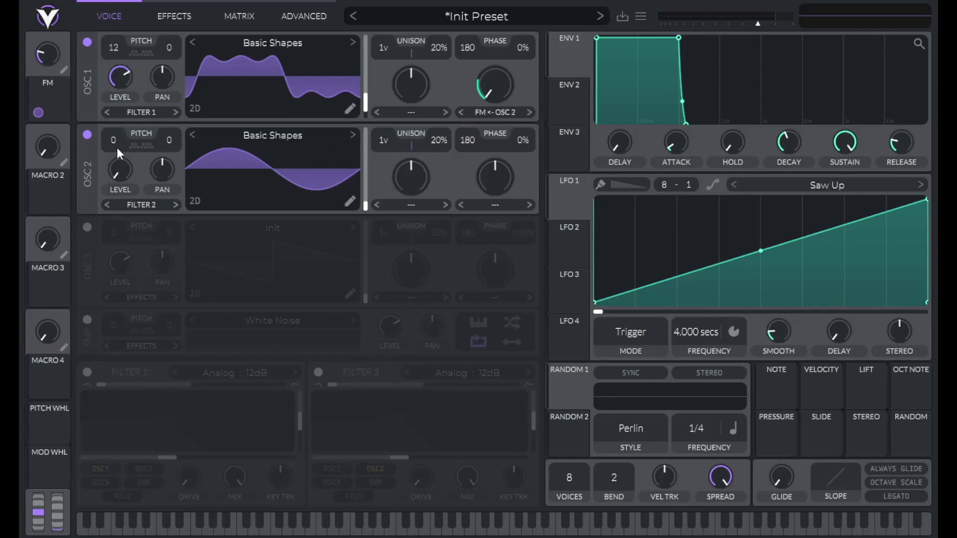
{"action": "left_click_drag", "start_coordinate": [119, 149], "coordinate": [143, 97]}
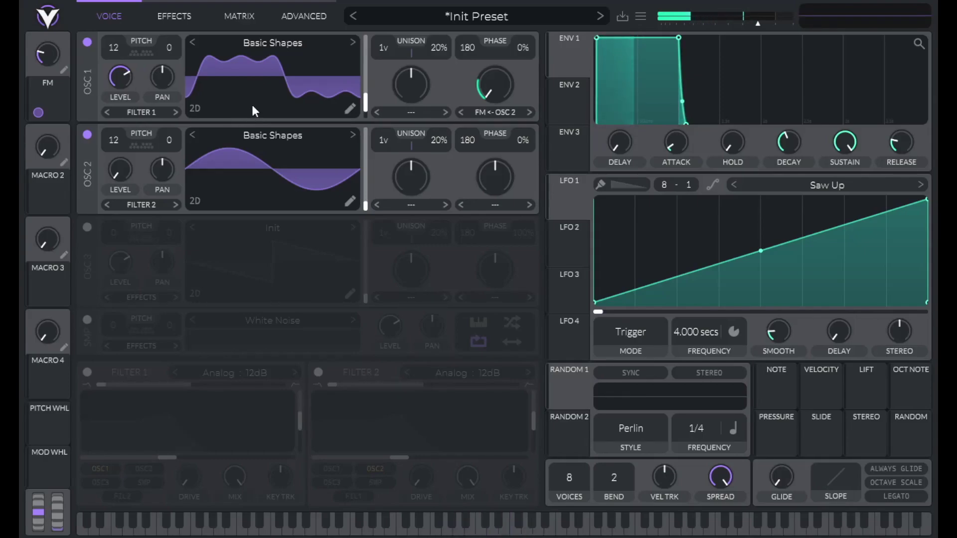
Step: Set envelope 1's attack time to 0.2
{"action": "right_click", "coordinate": [671, 145]}
{"action": "left_click", "coordinate": [691, 203]}
{"action": "type", "text": "0"}
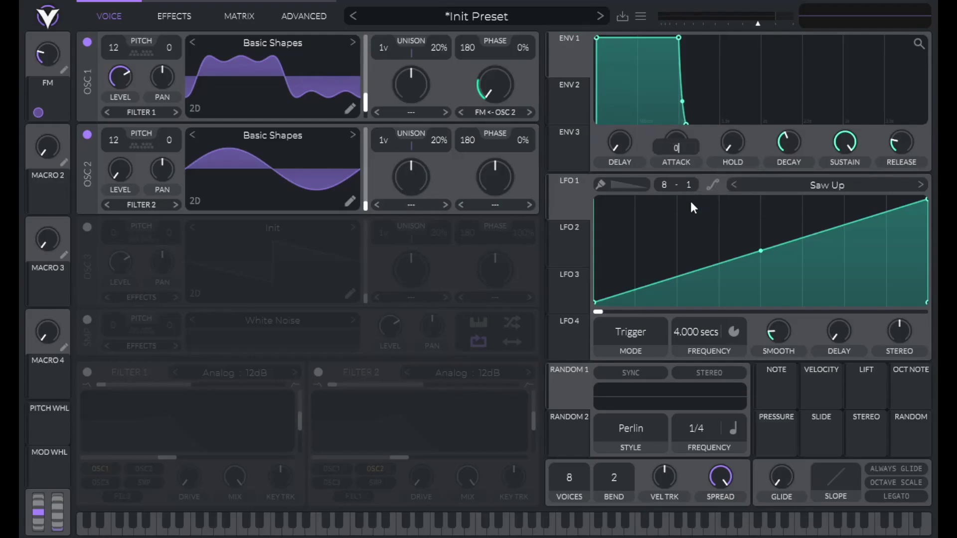
{"action": "type", "text": ".2"}
{"action": "key", "text": "Return"}
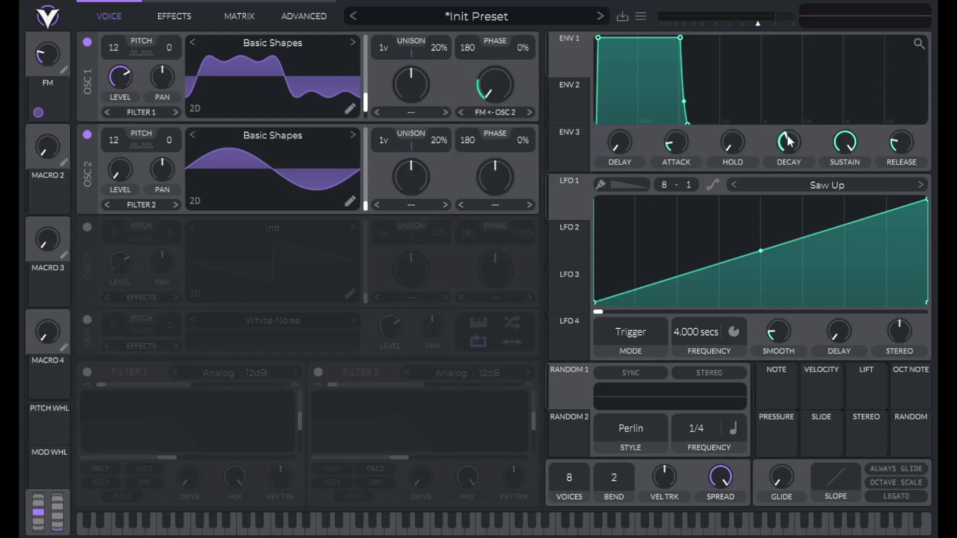
Step: Shorten envelope 1's decay and have Macro 3 control it, set to 0.595
{"action": "left_click_drag", "start_coordinate": [788, 136], "coordinate": [784, 229]}
{"action": "left_click_drag", "start_coordinate": [48, 288], "coordinate": [789, 144]}
{"action": "right_click", "coordinate": [40, 235]}
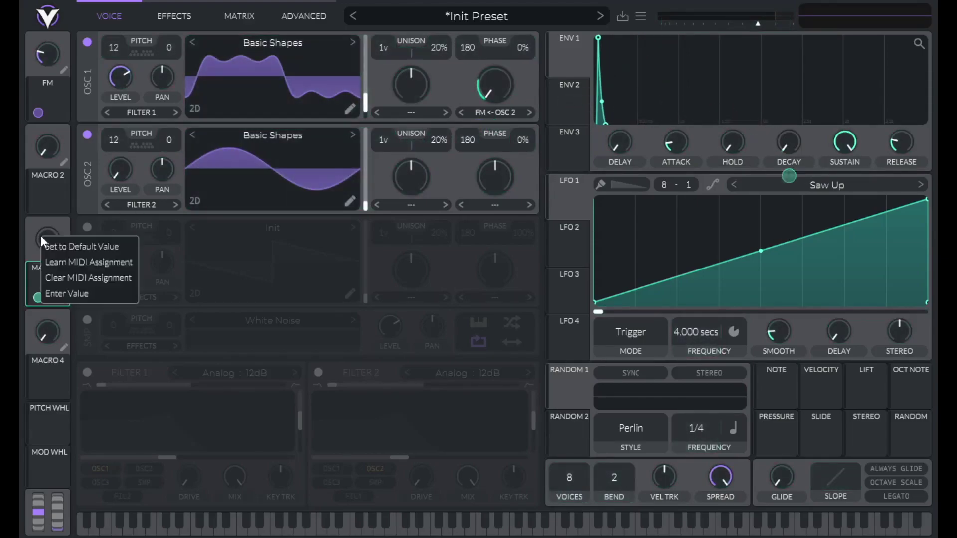
{"action": "left_click", "coordinate": [64, 291]}
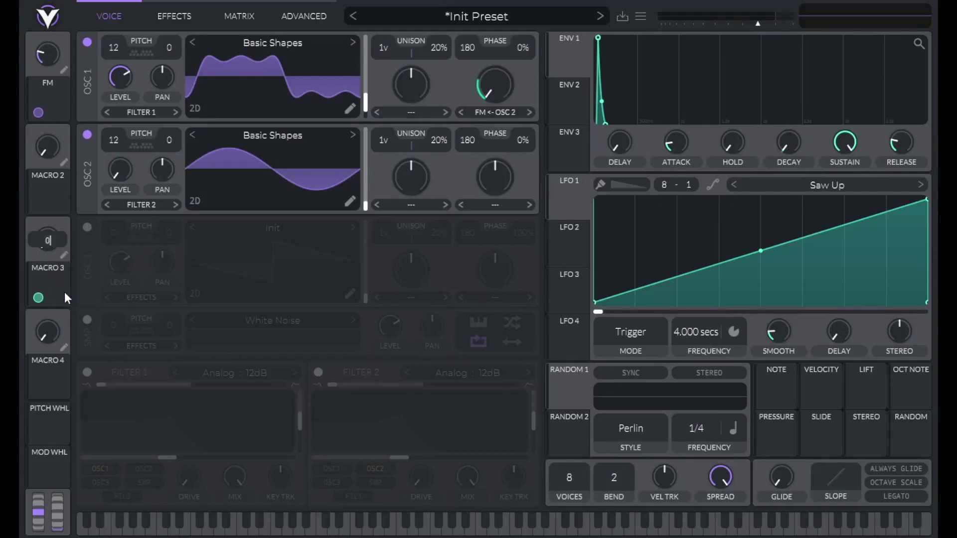
{"action": "type", "text": ".595"}
{"action": "key", "text": "Return"}
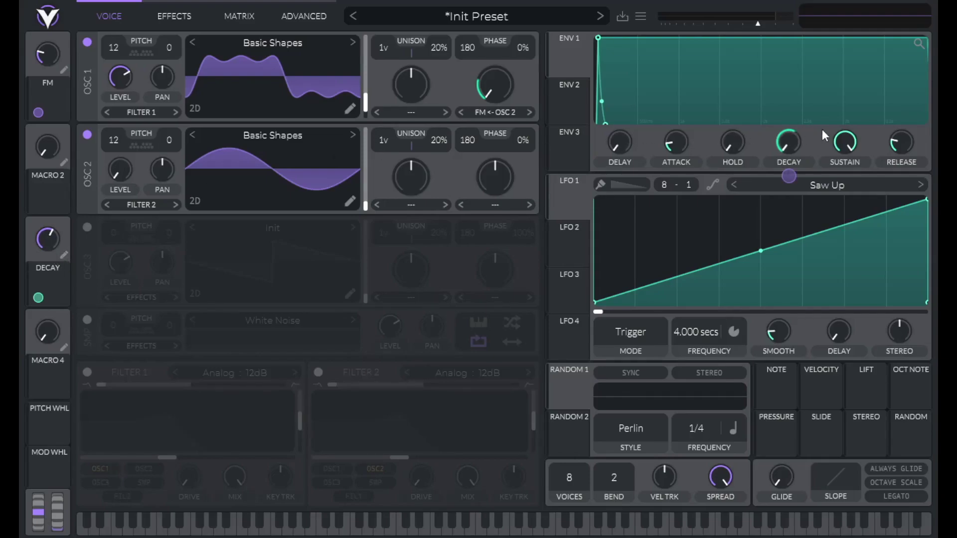
Step: Lower envelope 1's sustain and set its release to 0.2
{"action": "left_click_drag", "start_coordinate": [839, 142], "coordinate": [825, 280]}
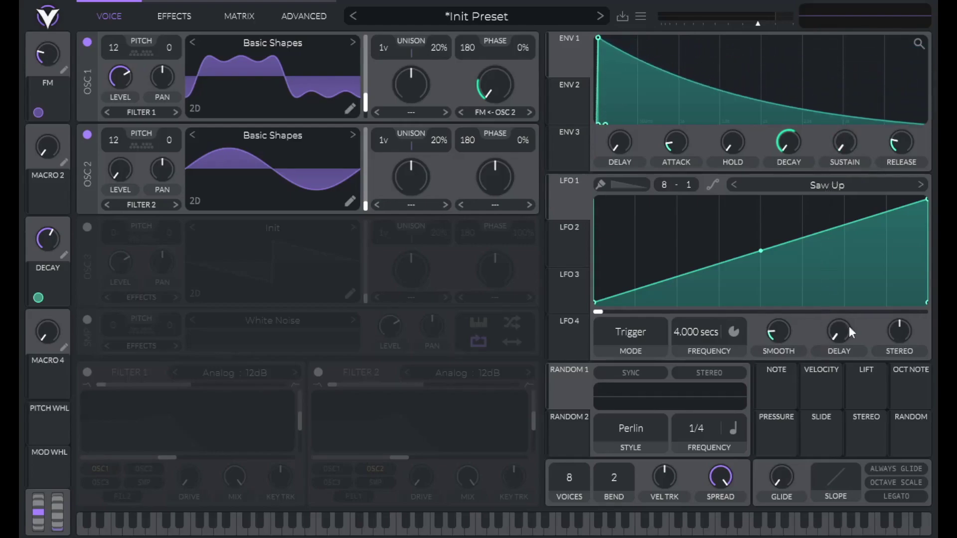
{"action": "right_click", "coordinate": [899, 146]}
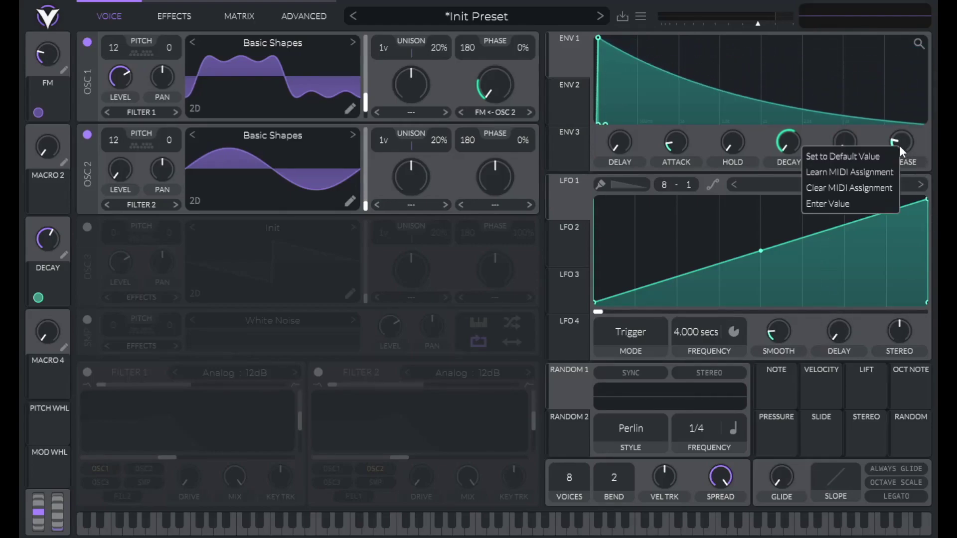
{"action": "left_click", "coordinate": [878, 204]}
{"action": "type", "text": "0.2"}
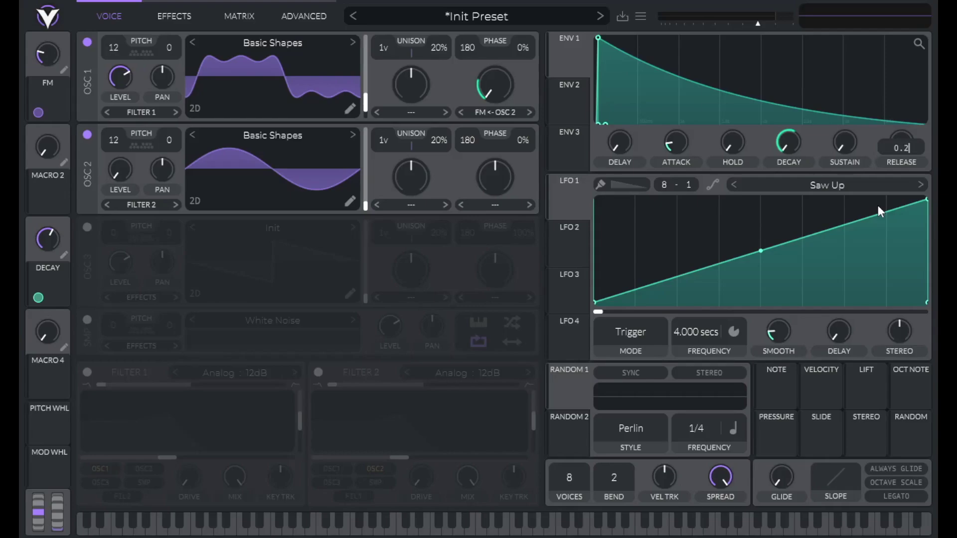
{"action": "key", "text": "Return"}
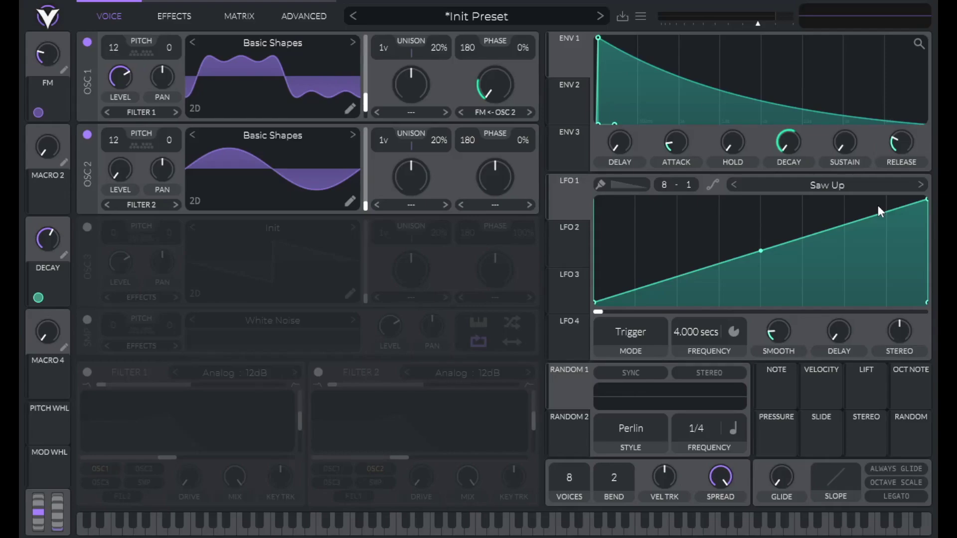
Step: Switch on Filter 1 as a Dirty filter with no resonance
{"action": "left_click", "coordinate": [86, 372]}
{"action": "left_click", "coordinate": [252, 371]}
{"action": "left_click", "coordinate": [319, 393]}
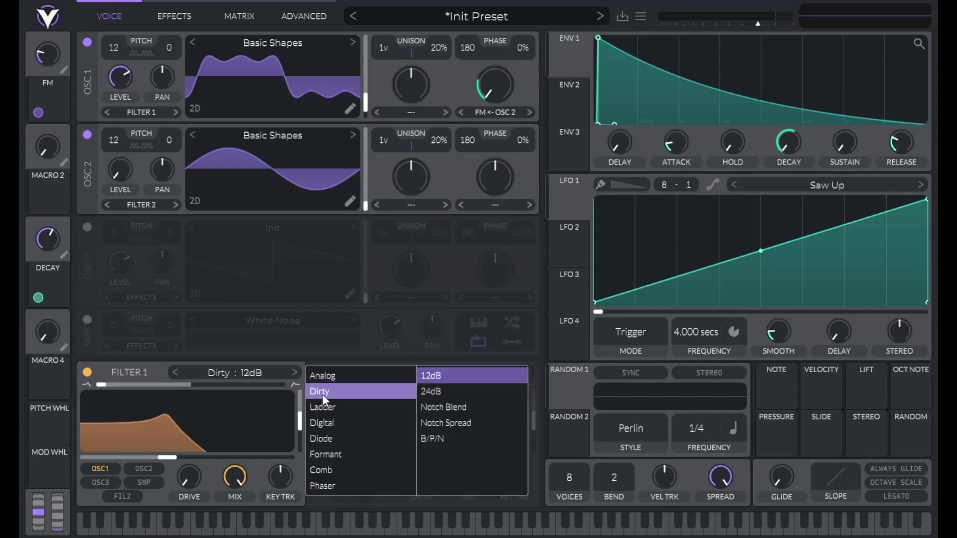
{"action": "left_click", "coordinate": [299, 418]}
{"action": "left_click_drag", "start_coordinate": [298, 417], "coordinate": [297, 495]}
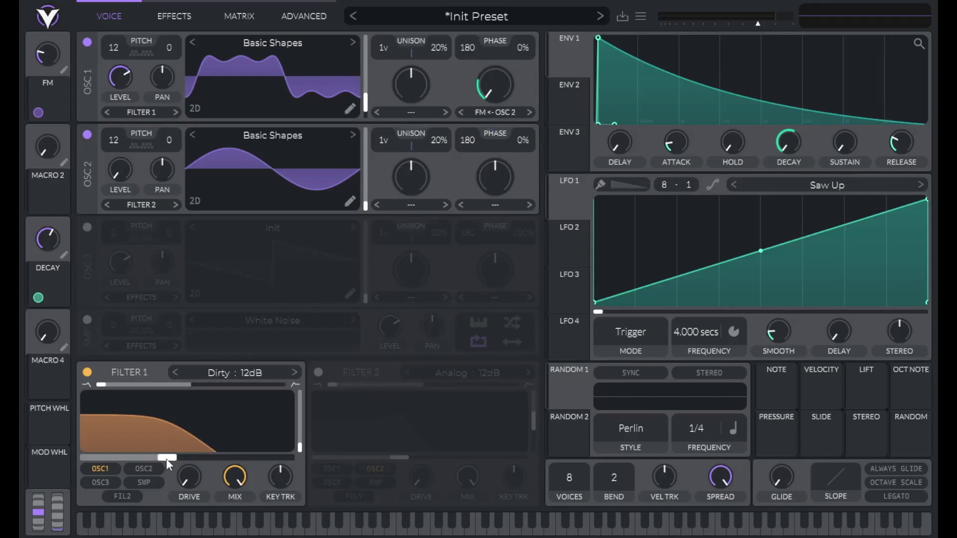
Step: Route ENV 1 to Filter 1's cutoff at 37 and raise key tracking near maximum
{"action": "left_click_drag", "start_coordinate": [571, 58], "coordinate": [186, 444]}
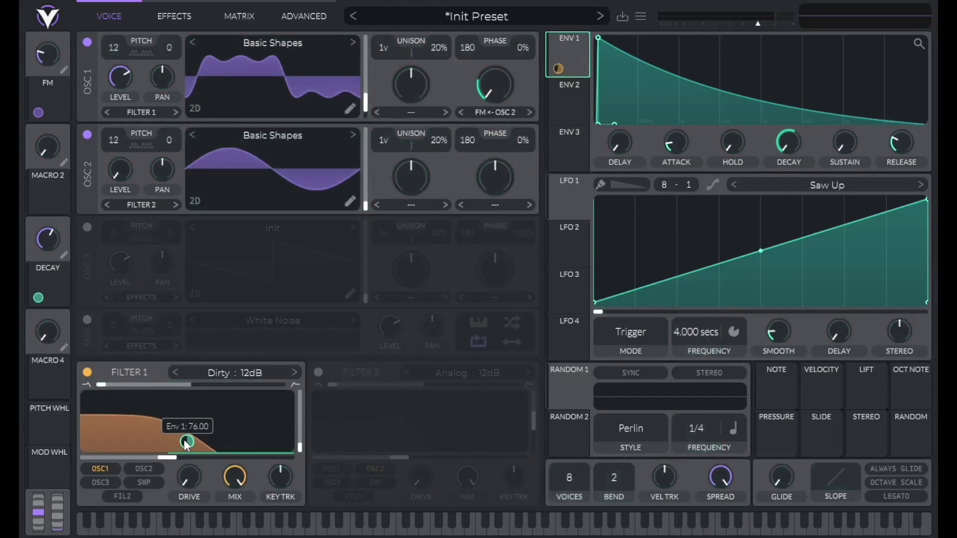
{"action": "right_click", "coordinate": [187, 447]}
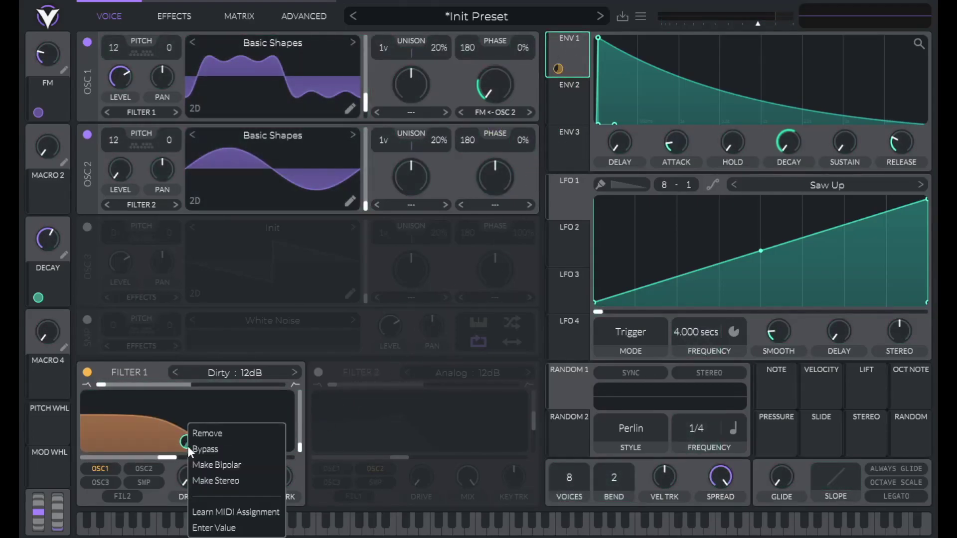
{"action": "left_click", "coordinate": [214, 527]}
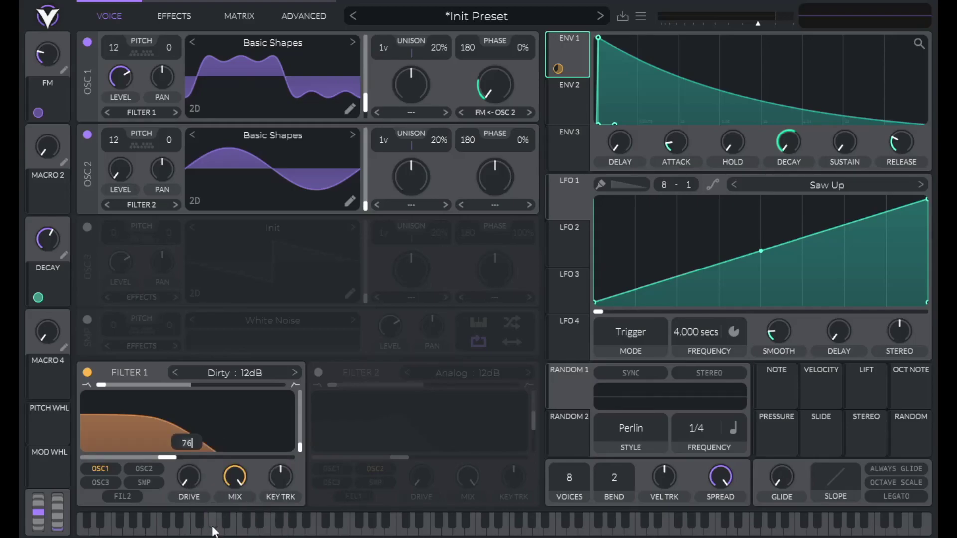
{"action": "key", "text": "BackSpace"}
{"action": "key", "text": "BackSpace"}
{"action": "type", "text": "37"}
{"action": "key", "text": "Return"}
{"action": "left_click", "coordinate": [220, 528]}
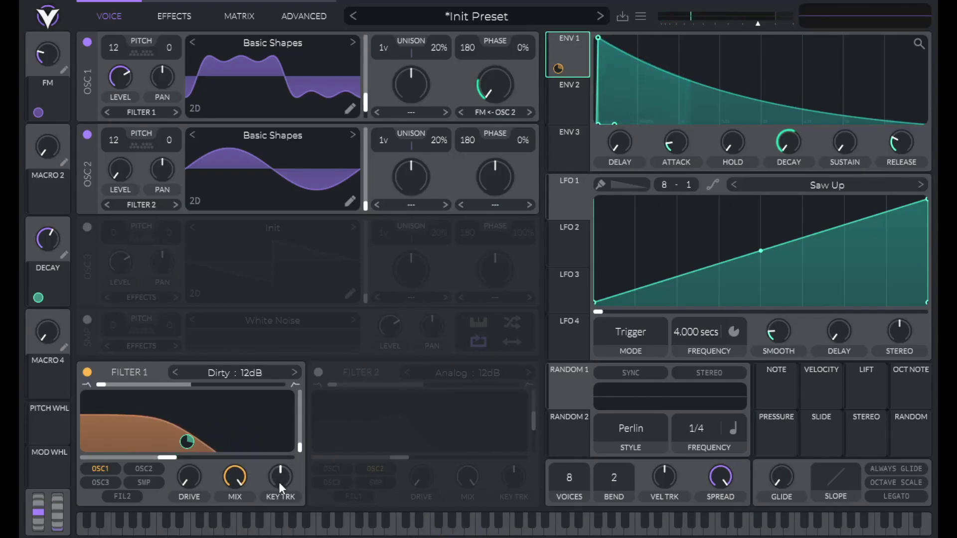
{"action": "left_click_drag", "start_coordinate": [279, 483], "coordinate": [321, 363]}
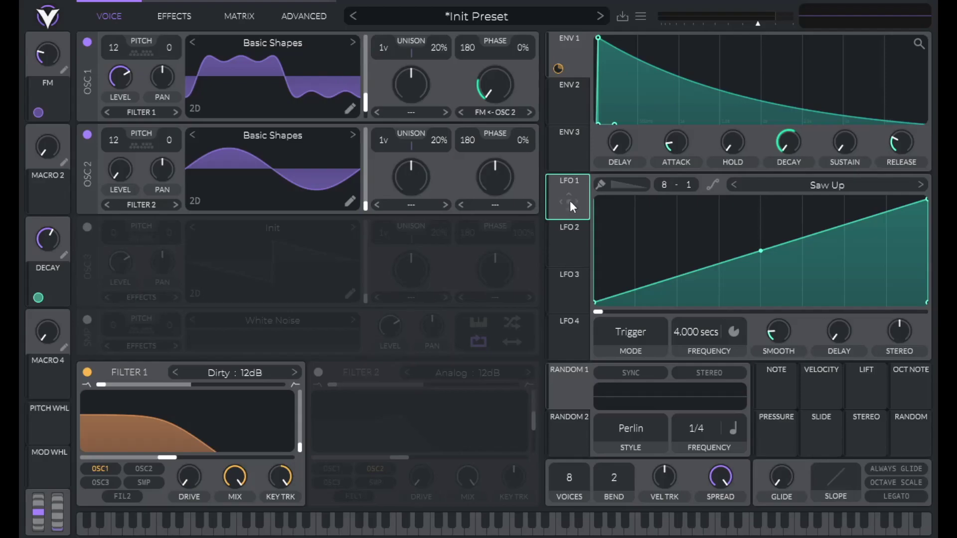
Step: Give LFO 1 the Sin shape with a 0.350-second frequency
{"action": "left_click", "coordinate": [870, 186]}
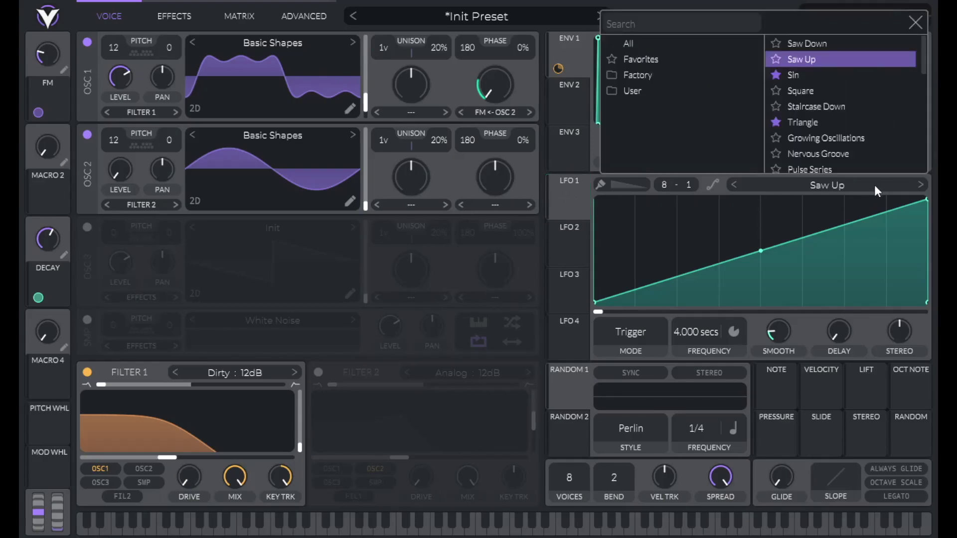
{"action": "left_click", "coordinate": [812, 76]}
{"action": "right_click", "coordinate": [686, 327]}
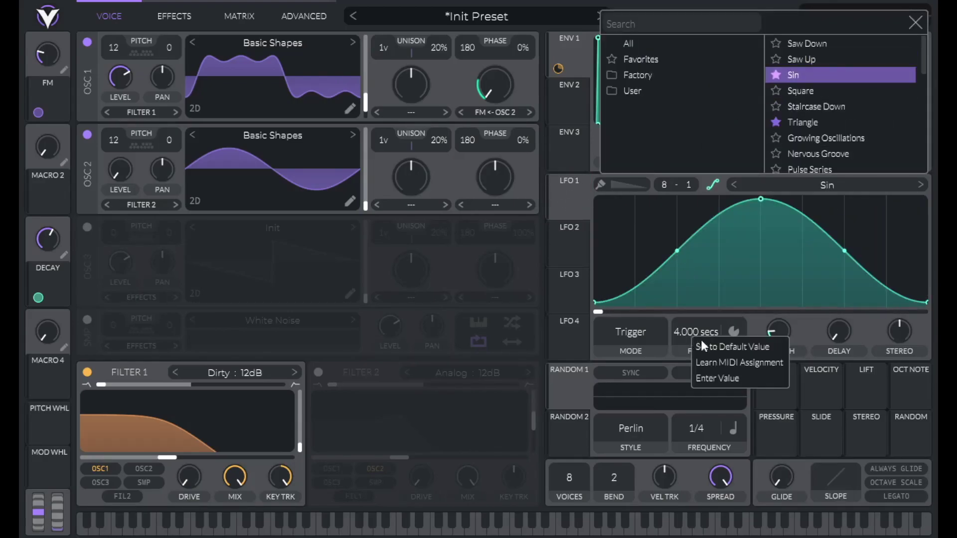
{"action": "left_click", "coordinate": [719, 379]}
{"action": "type", "text": "4"}
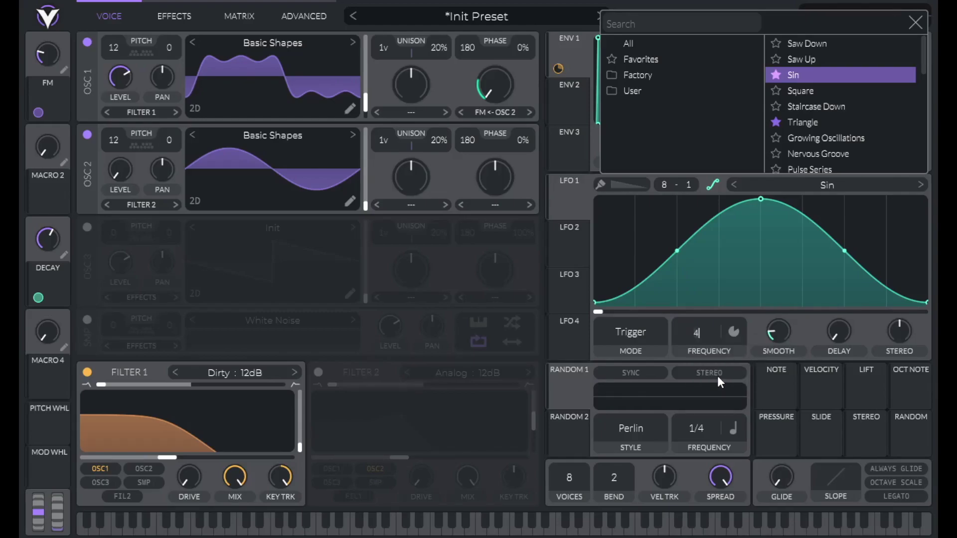
{"action": "key", "text": "BackSpace"}
{"action": "type", "text": "0.35"}
{"action": "key", "text": "Return"}
{"action": "left_click", "coordinate": [566, 193]}
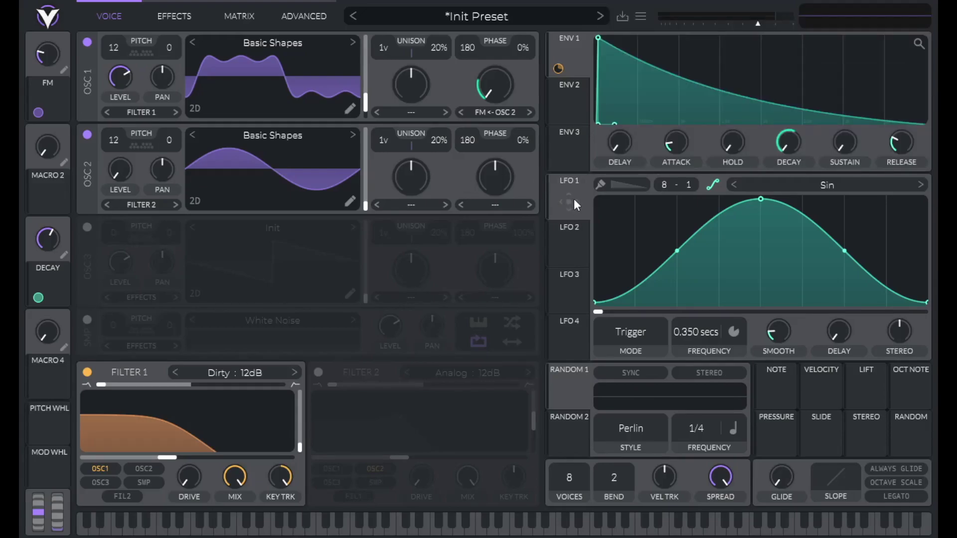
Step: Route LFO 1 to both oscillators with a modulation amount of 20 each
{"action": "left_click_drag", "start_coordinate": [568, 202], "coordinate": [169, 67]}
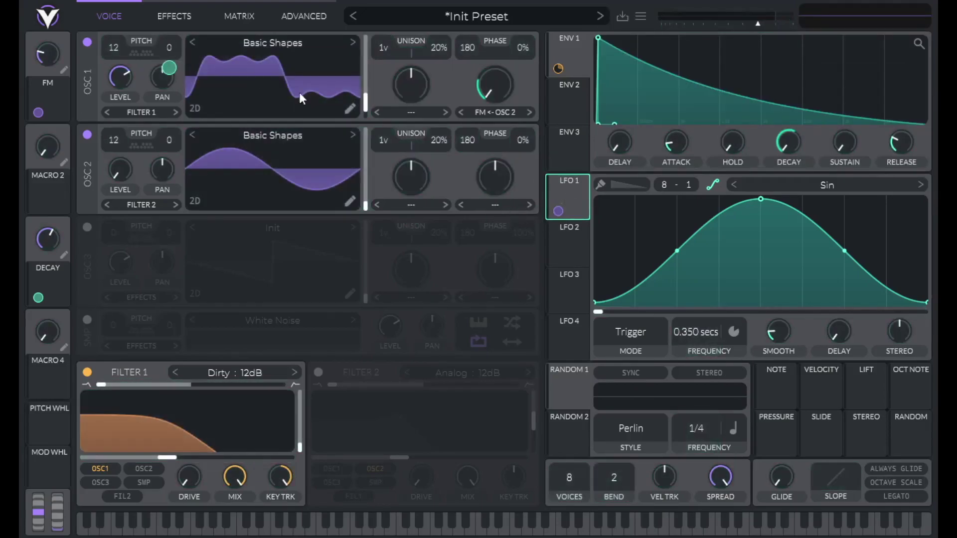
{"action": "left_click_drag", "start_coordinate": [570, 191], "coordinate": [169, 160]}
{"action": "right_click", "coordinate": [557, 210]}
{"action": "left_click", "coordinate": [587, 314]}
{"action": "type", "text": "2"}
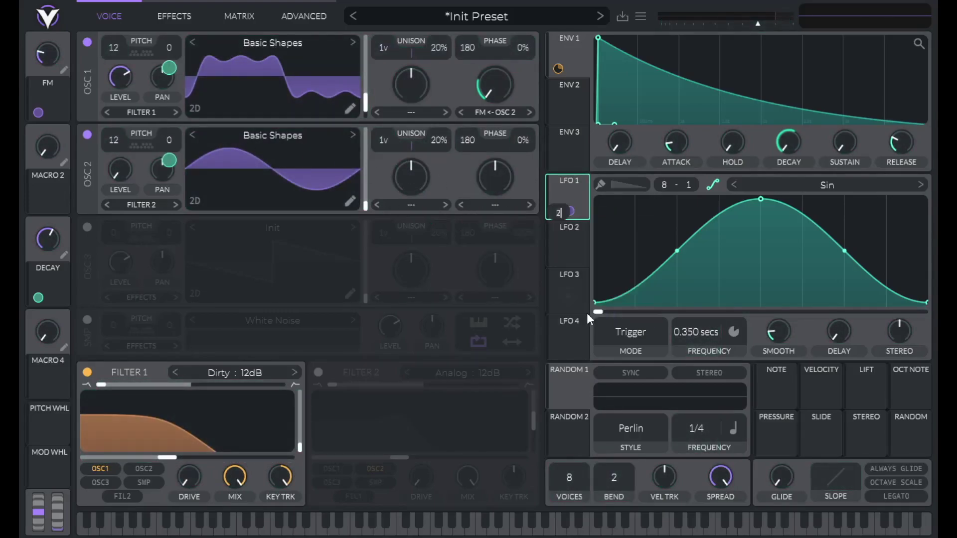
{"action": "type", "text": "0."}
{"action": "key", "text": "Return"}
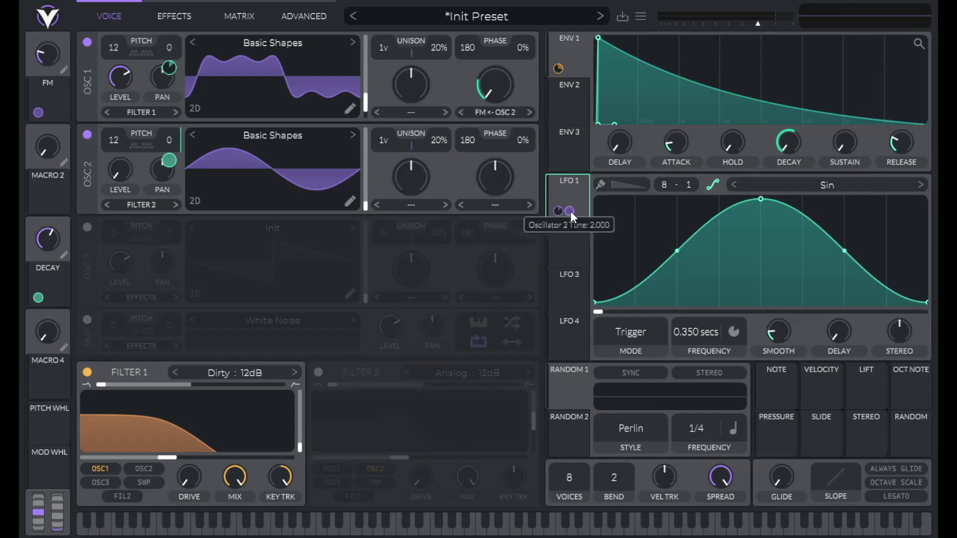
{"action": "right_click", "coordinate": [569, 211]}
{"action": "left_click", "coordinate": [610, 312]}
{"action": "type", "text": "2"}
{"action": "type", "text": "0"}
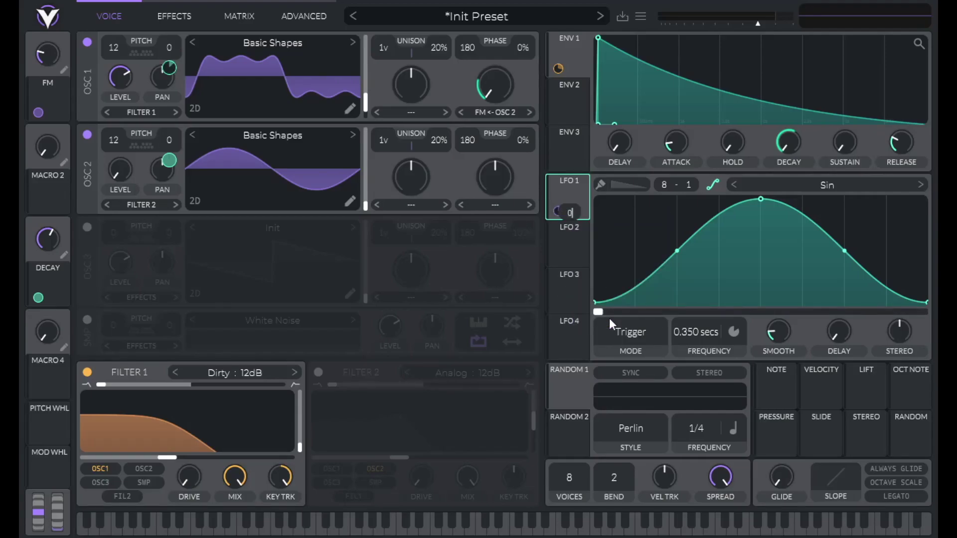
{"action": "key", "text": "Return"}
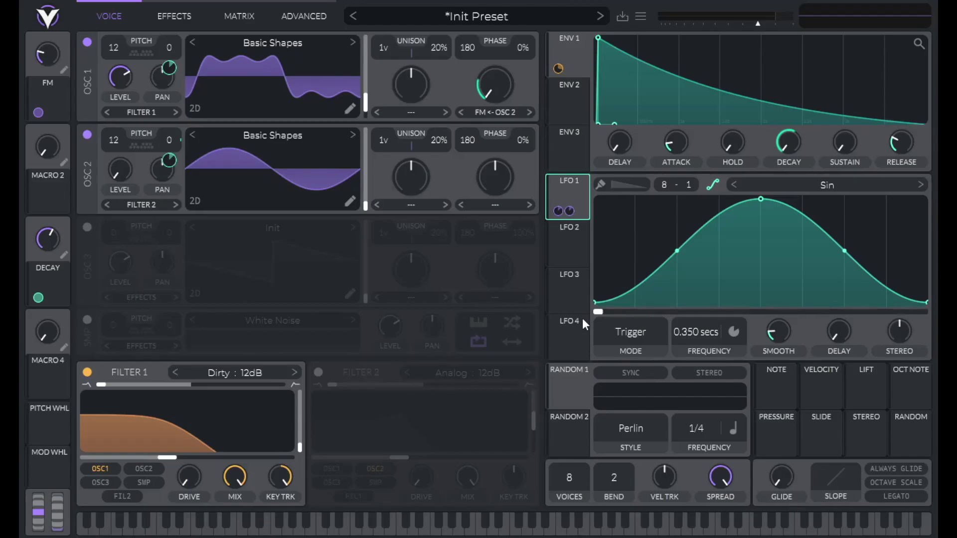
Step: Set LFO 1's phase to 0.25 and play notes to hear the vibrato
{"action": "right_click", "coordinate": [602, 312]}
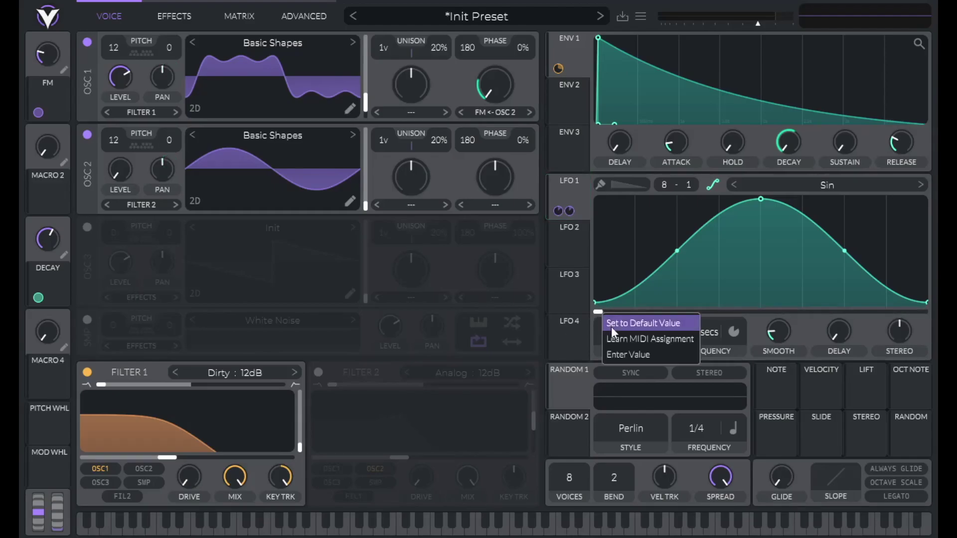
{"action": "left_click", "coordinate": [613, 351]}
{"action": "type", "text": "0.25"}
{"action": "key", "text": "Return"}
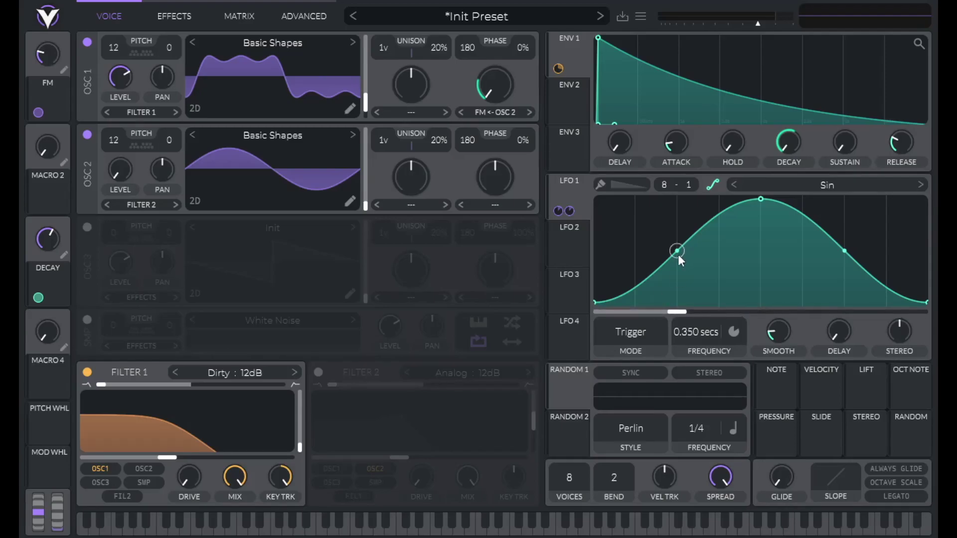
{"action": "key", "text": "g"}
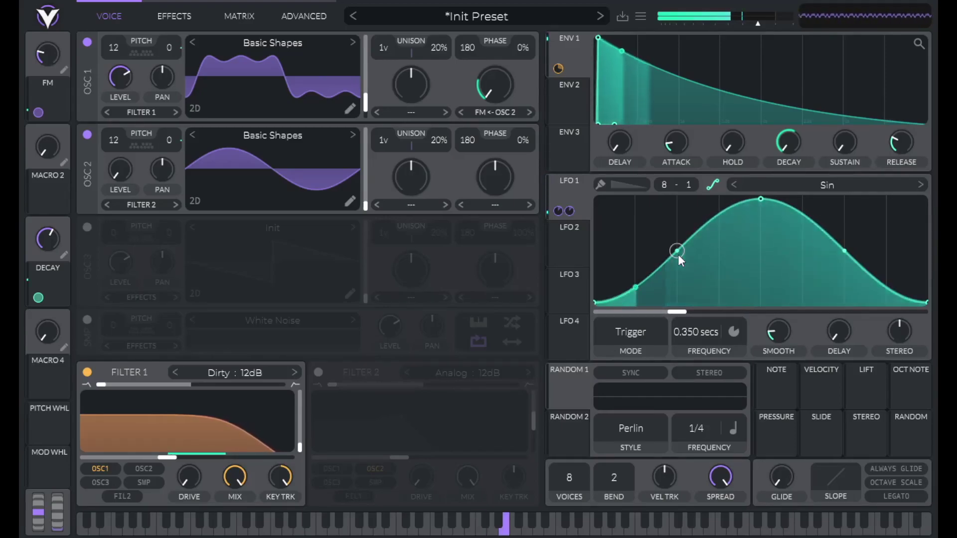
{"action": "key", "text": "j"}
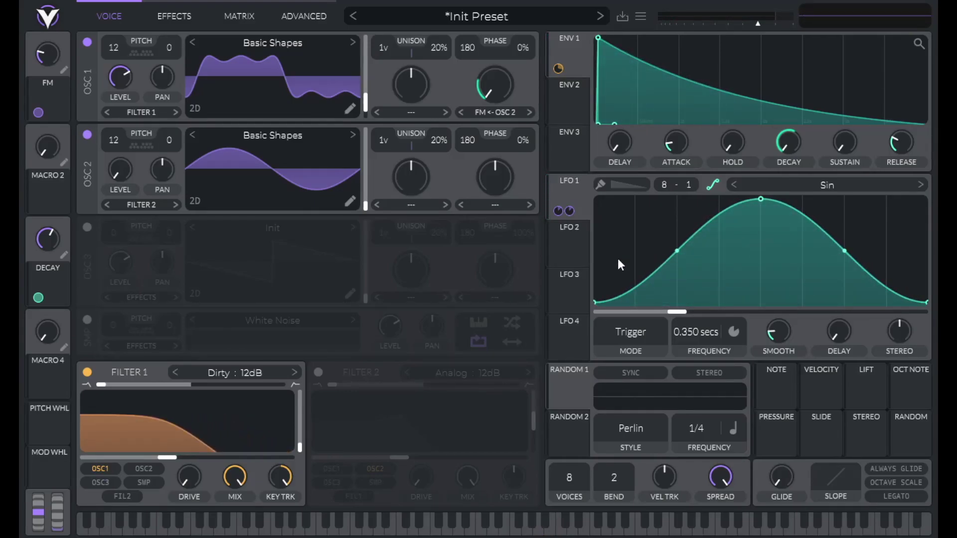
Step: Set LFO 2 to tempo Sync at 2/1 and route it to oscillator 1's pan
{"action": "left_click", "coordinate": [582, 254]}
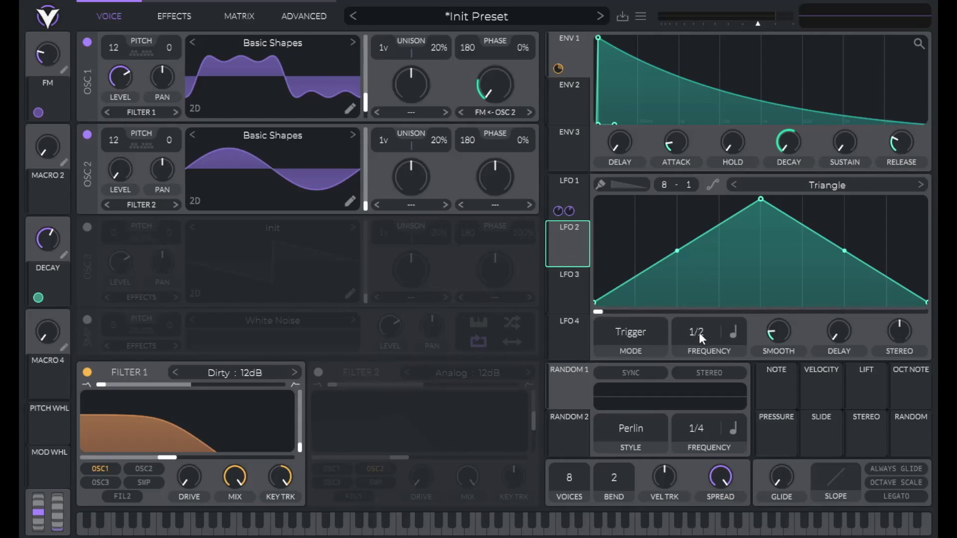
{"action": "left_click_drag", "start_coordinate": [700, 331], "coordinate": [699, 350]}
{"action": "left_click", "coordinate": [636, 334]}
{"action": "left_click", "coordinate": [636, 384]}
{"action": "left_click_drag", "start_coordinate": [575, 253], "coordinate": [162, 78]}
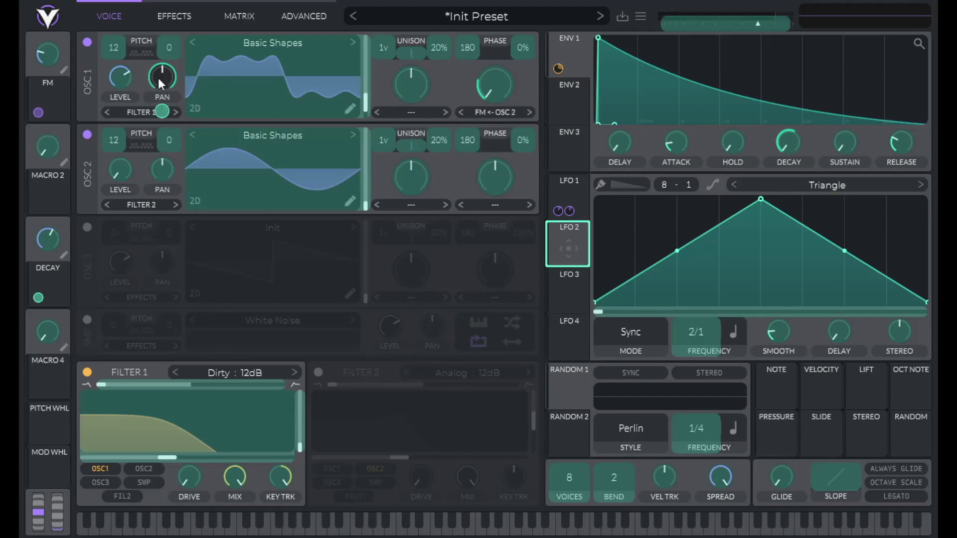
{"action": "right_click", "coordinate": [557, 259]}
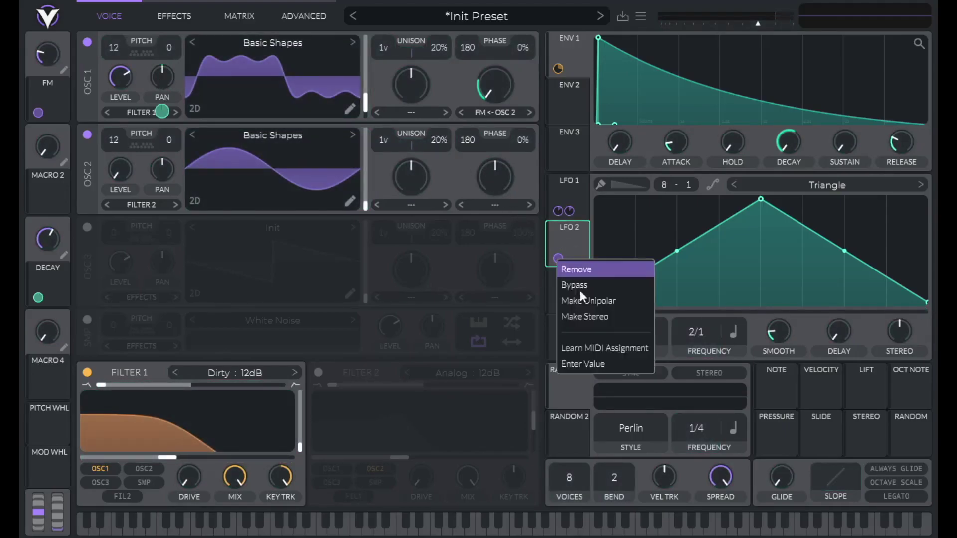
{"action": "left_click", "coordinate": [586, 364]}
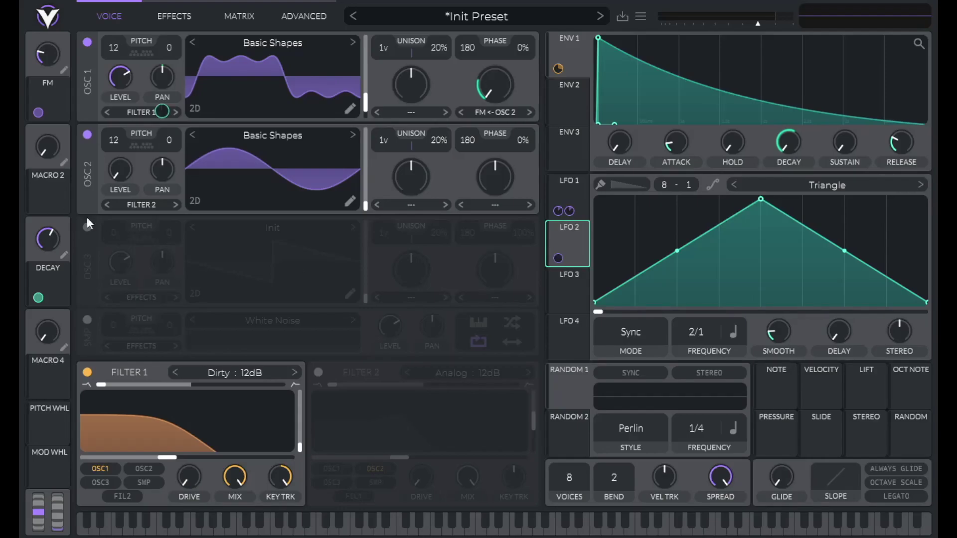
{"action": "left_click_drag", "start_coordinate": [55, 197], "coordinate": [561, 256]}
{"action": "mouse_move", "coordinate": [37, 204]}
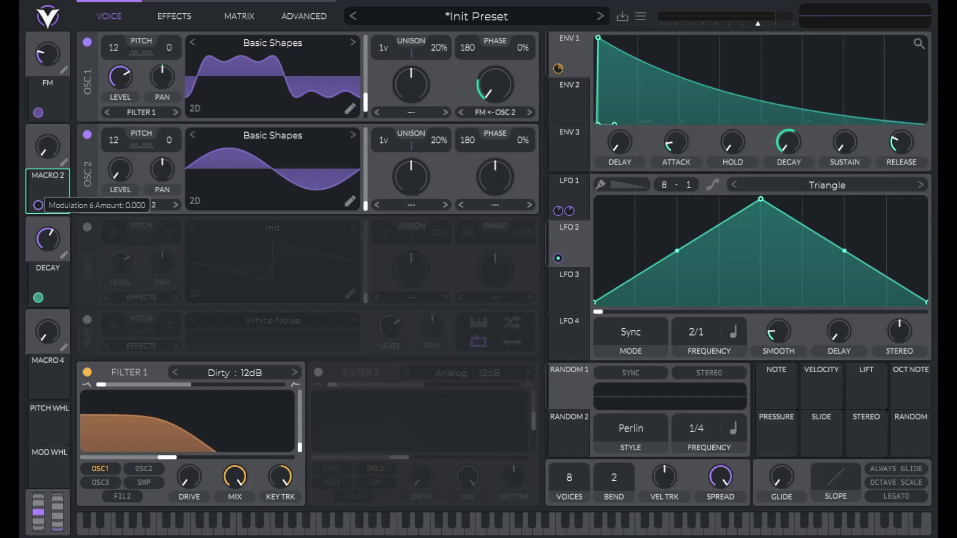
{"action": "right_click", "coordinate": [46, 142]}
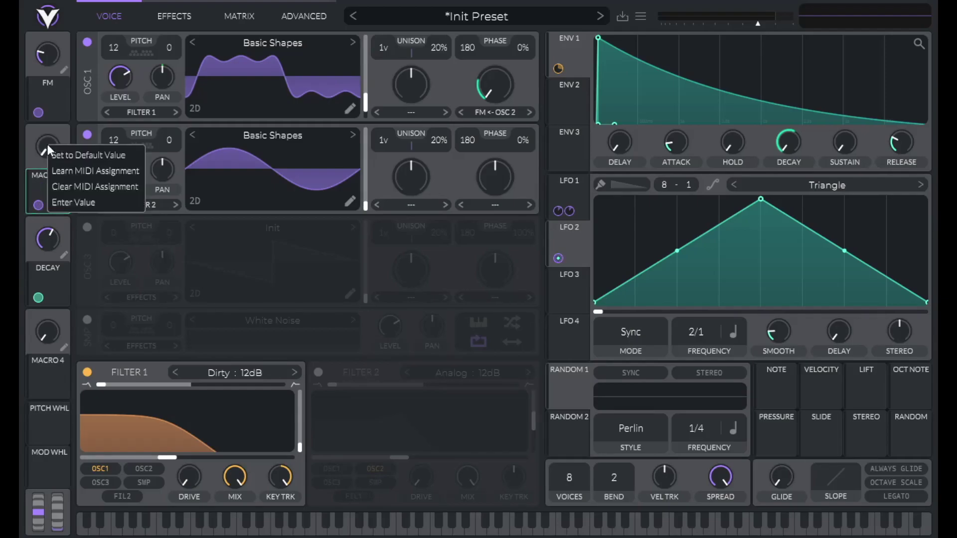
{"action": "left_click", "coordinate": [78, 201]}
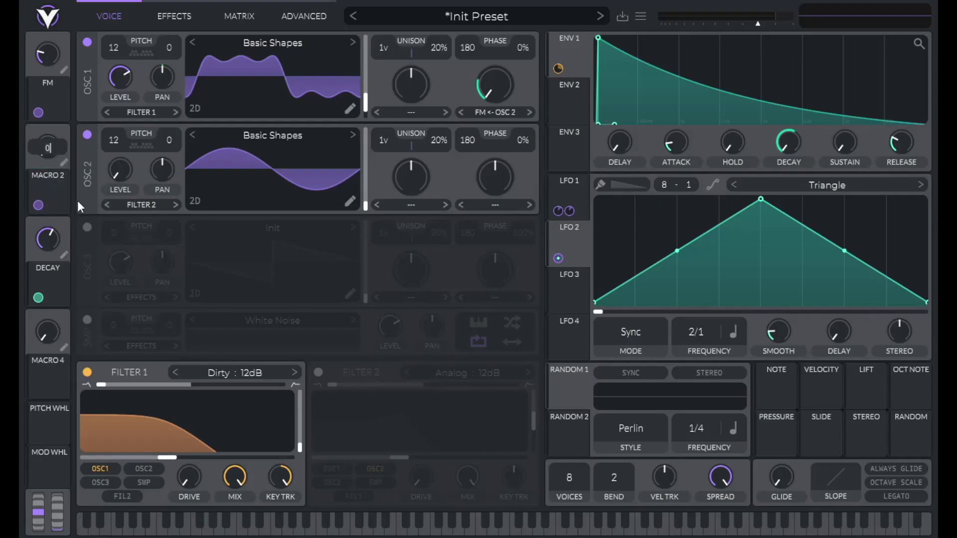
{"action": "type", "text": ".35"}
{"action": "key", "text": "Return"}
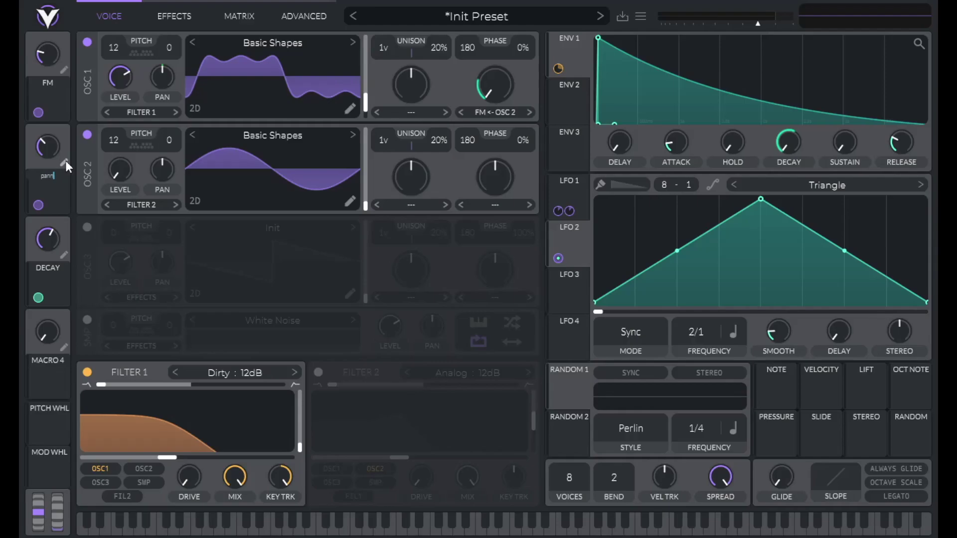
{"action": "key", "text": "a"}
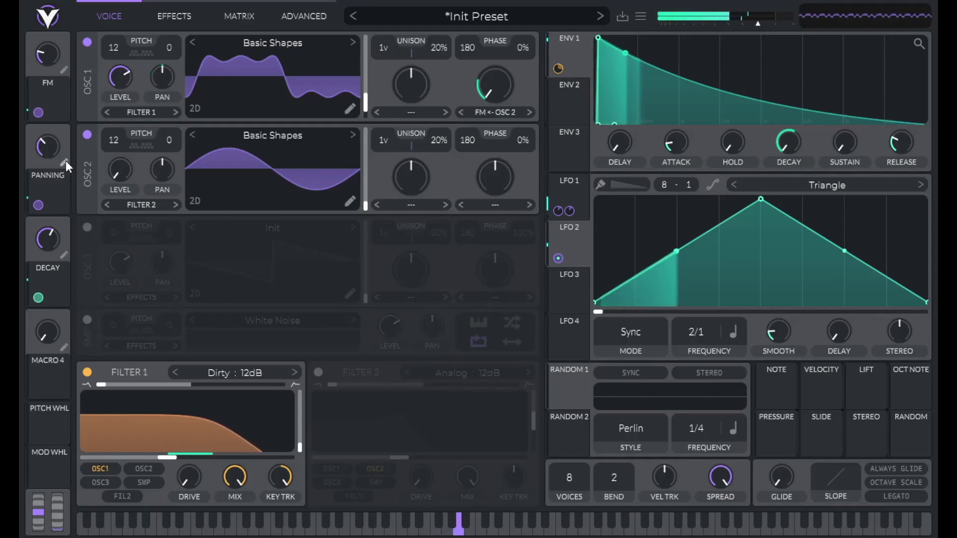
{"action": "key", "text": "g"}
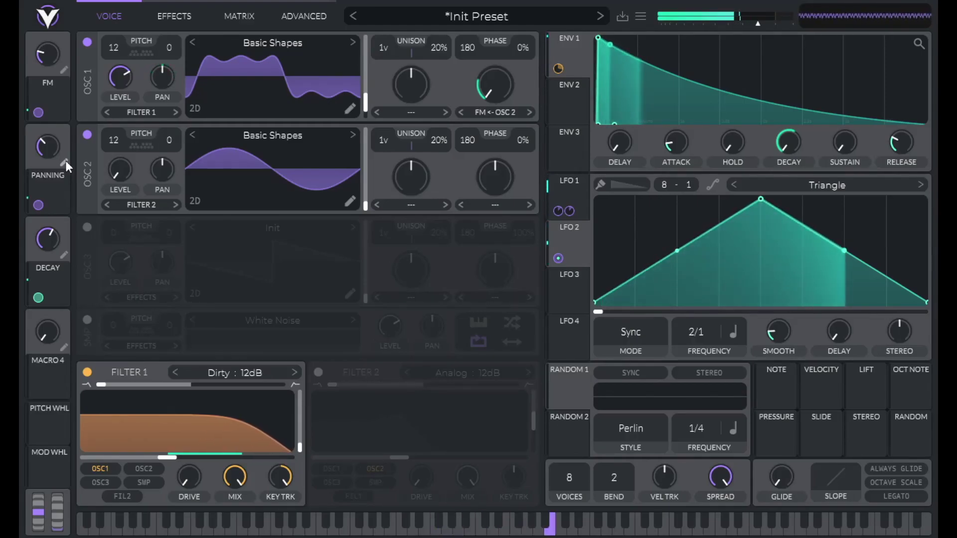
{"action": "key", "text": "d"}
{"action": "key", "text": "a"}
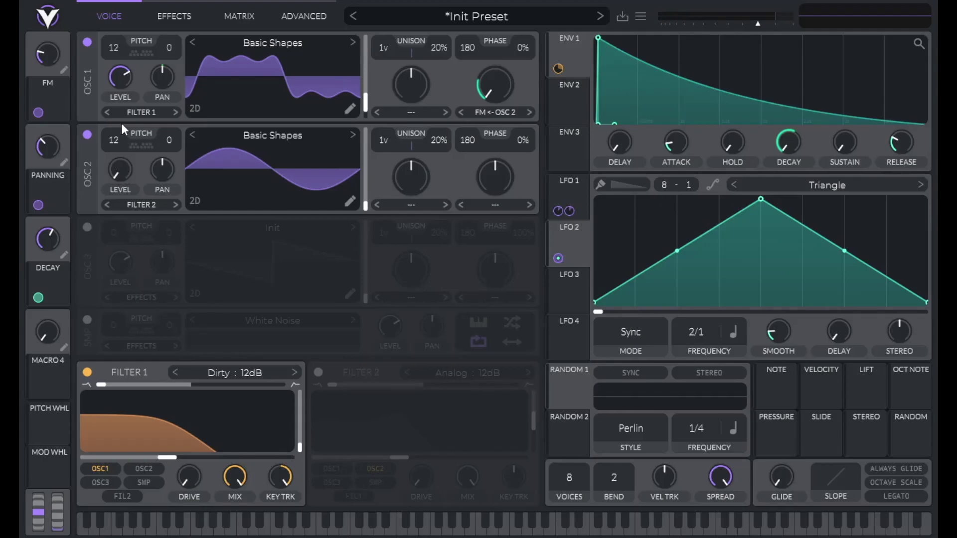
Step: Enable the EQ, turn its low band into a high-pass cut and lower its resonance
{"action": "left_click", "coordinate": [176, 16]}
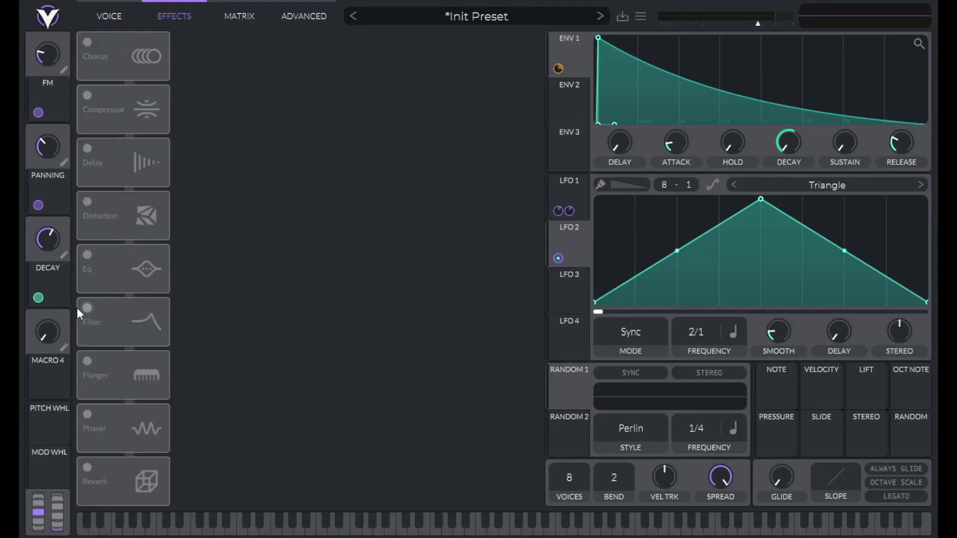
{"action": "left_click", "coordinate": [83, 253]}
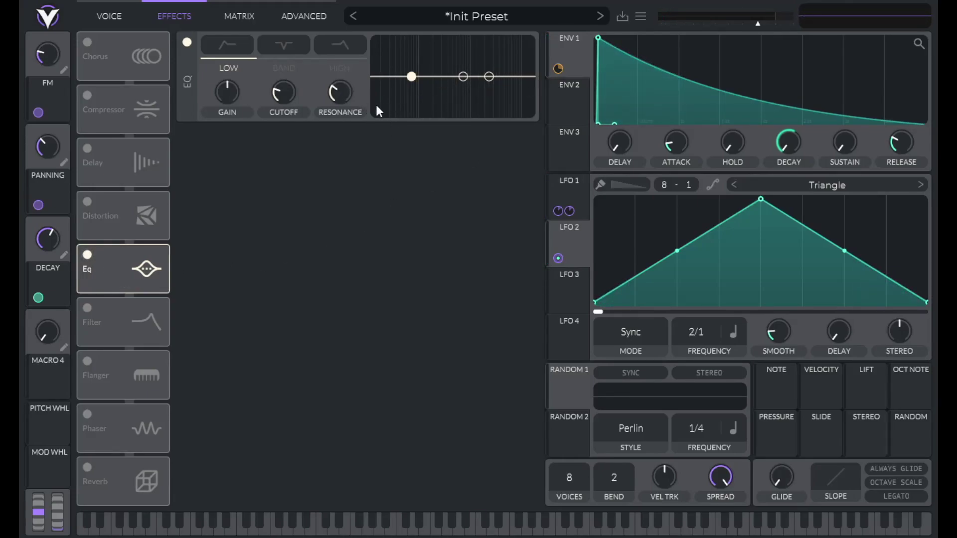
{"action": "left_click", "coordinate": [227, 45]}
{"action": "mouse_move", "coordinate": [341, 92]}
{"action": "left_click_drag", "start_coordinate": [341, 92], "coordinate": [340, 92]}
{"action": "left_click_drag", "start_coordinate": [282, 91], "coordinate": [289, 147]}
Step: Make the EQ cutoff follow Note as a bipolar modulation, then raise the cutoff to about 64 semitones
{"action": "left_click_drag", "start_coordinate": [776, 395], "coordinate": [282, 124]}
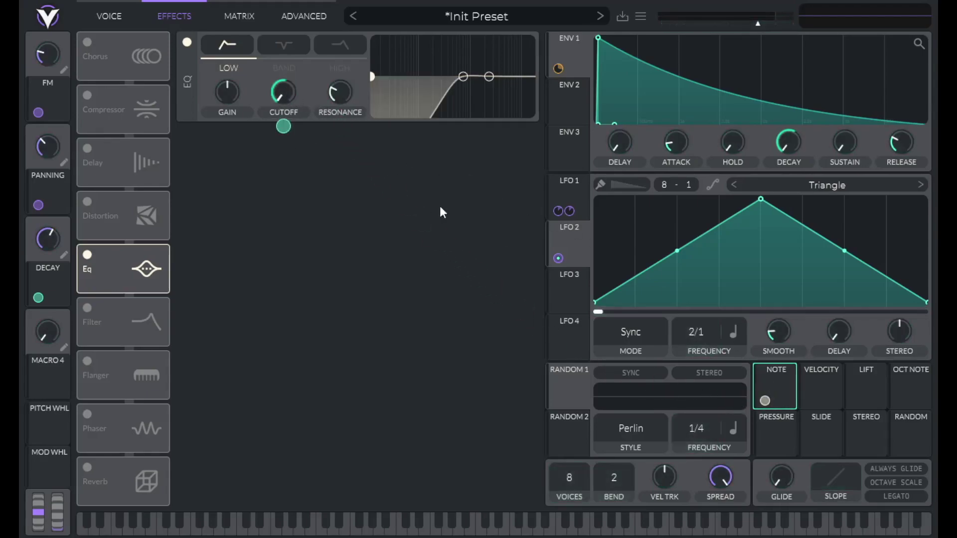
{"action": "right_click", "coordinate": [765, 401]}
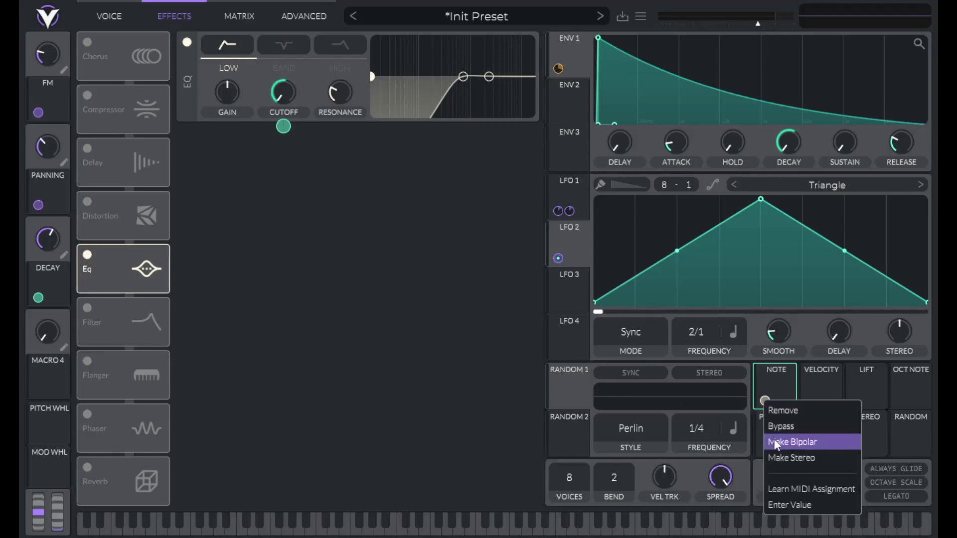
{"action": "left_click", "coordinate": [776, 443]}
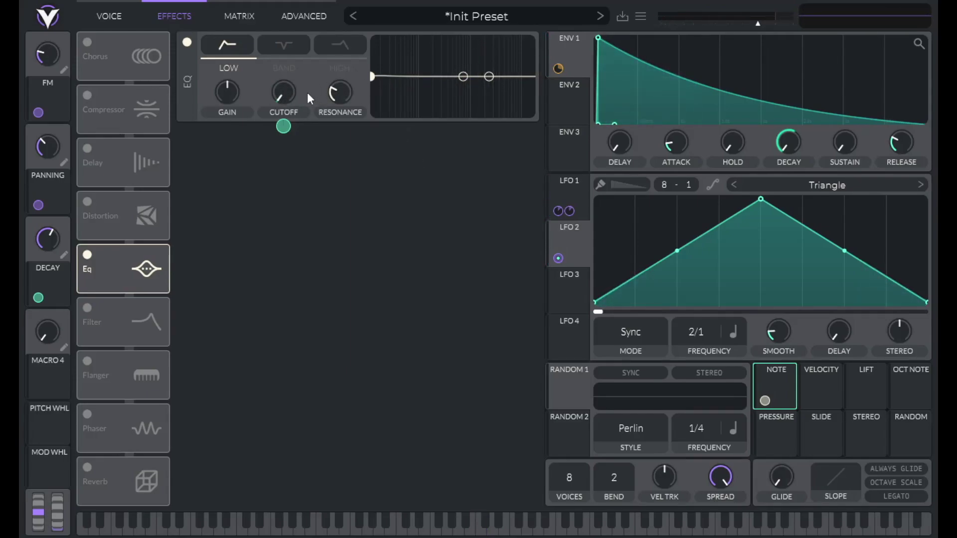
{"action": "left_click_drag", "start_coordinate": [280, 94], "coordinate": [295, 52]}
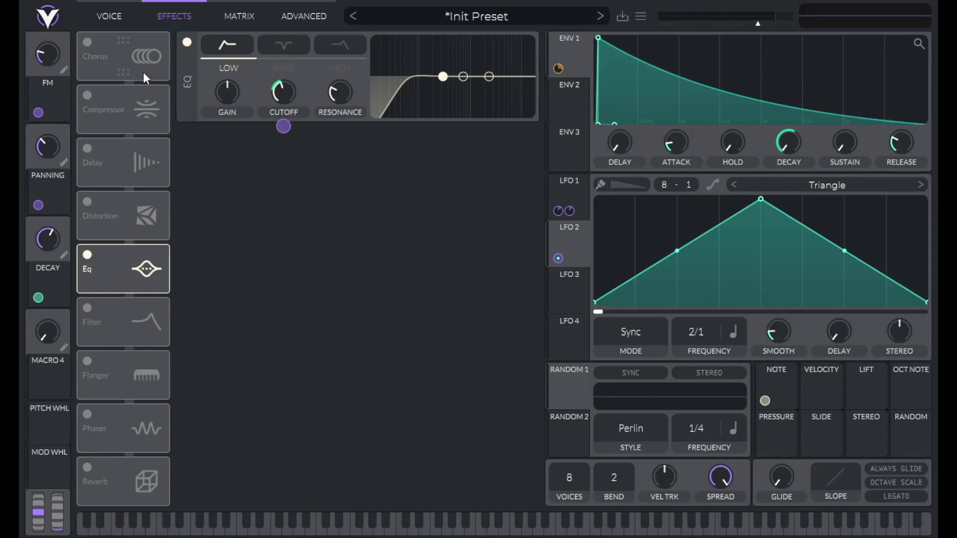
Step: Enable Chorus, move the EQ ahead of it, set chorus voices to 8 and lower the mix
{"action": "left_click", "coordinate": [86, 42]}
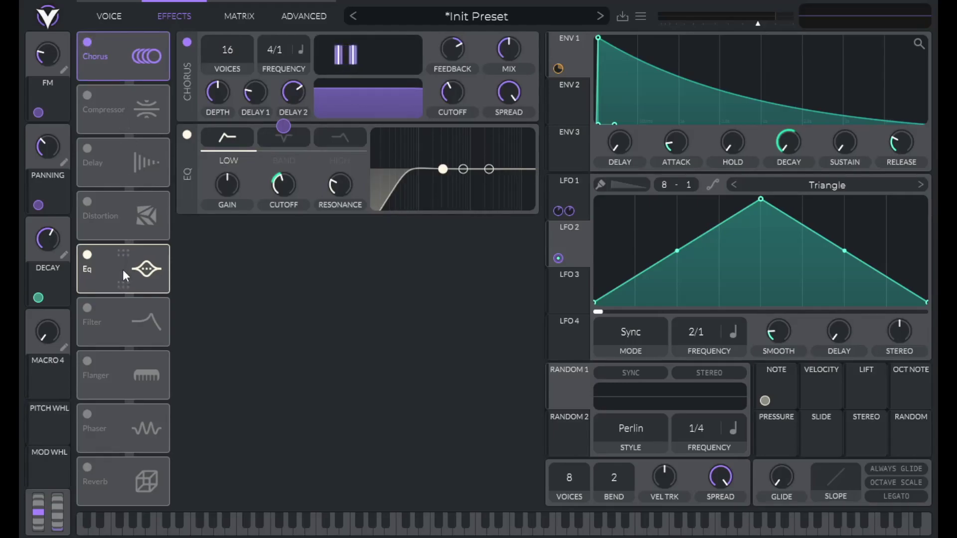
{"action": "left_click_drag", "start_coordinate": [123, 269], "coordinate": [124, 43]}
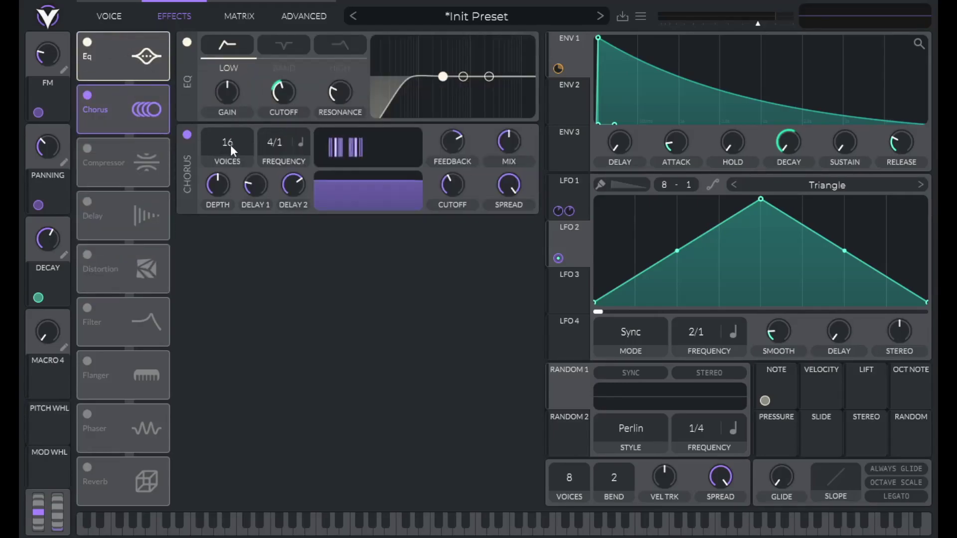
{"action": "left_click_drag", "start_coordinate": [231, 140], "coordinate": [229, 319]}
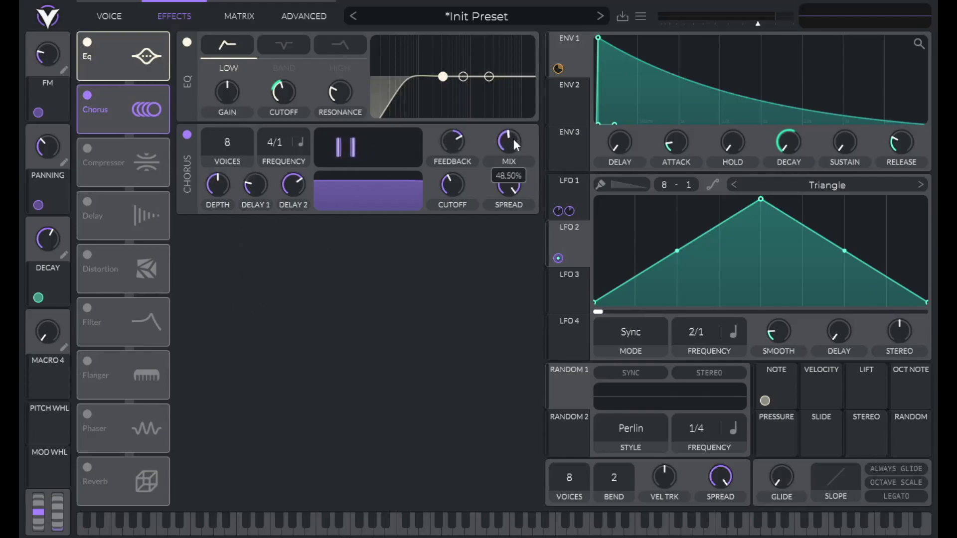
{"action": "left_click_drag", "start_coordinate": [512, 136], "coordinate": [475, 267]}
Step: Assign Macro 4 to the chorus mix and set Macro 4 to 0.5
{"action": "left_click_drag", "start_coordinate": [39, 390], "coordinate": [503, 151]}
{"action": "right_click", "coordinate": [45, 329]}
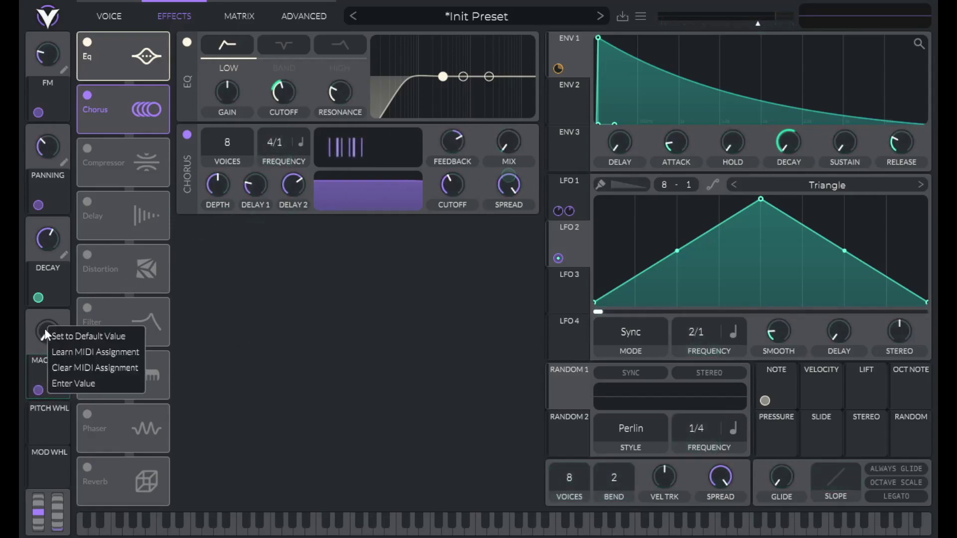
{"action": "left_click", "coordinate": [70, 380]}
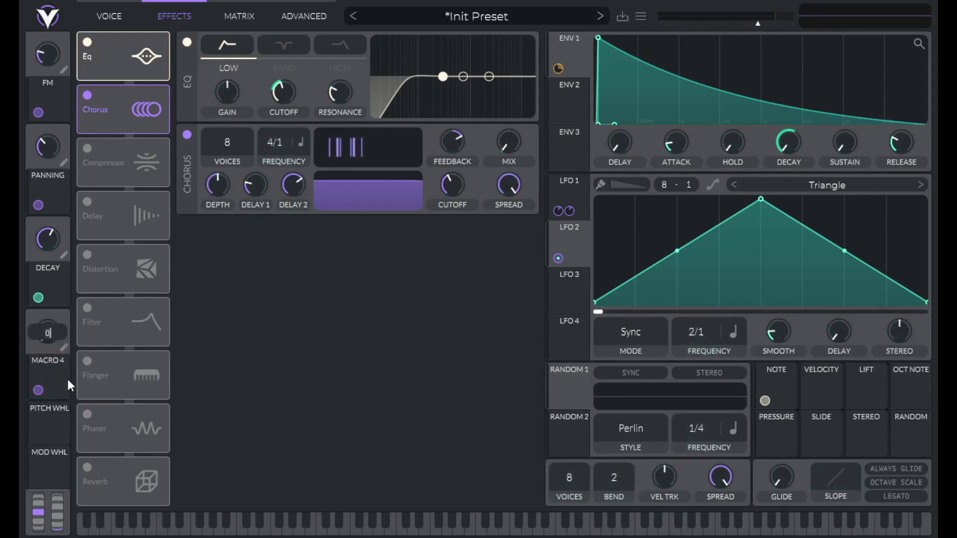
{"action": "type", "text": ".5"}
{"action": "key", "text": "Return"}
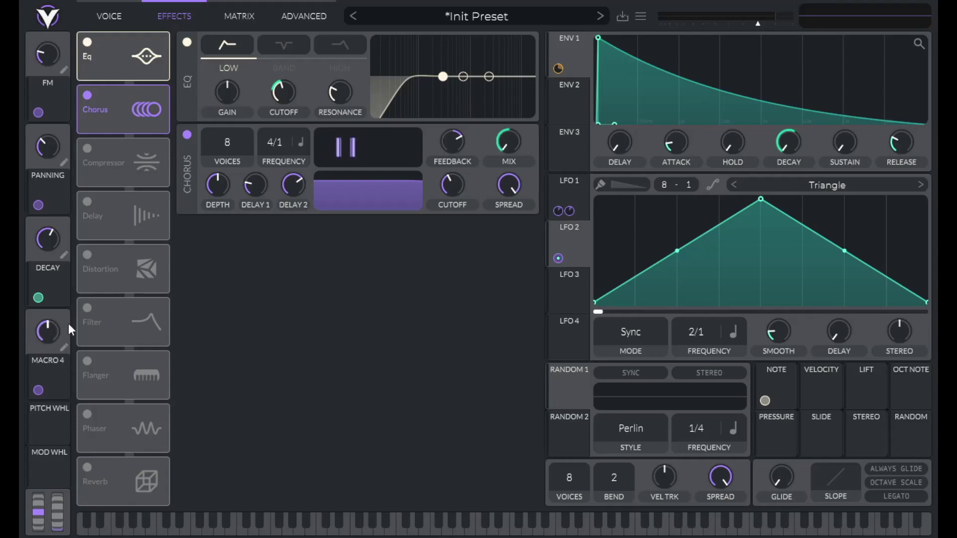
Step: Enable the Delay and set its feedback to exactly 30
{"action": "left_click", "coordinate": [86, 205]}
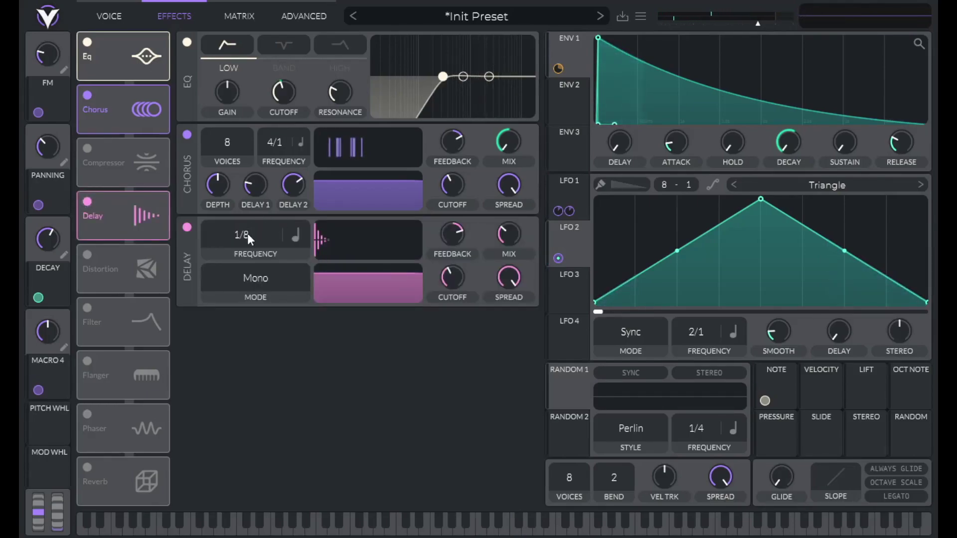
{"action": "right_click", "coordinate": [451, 235]}
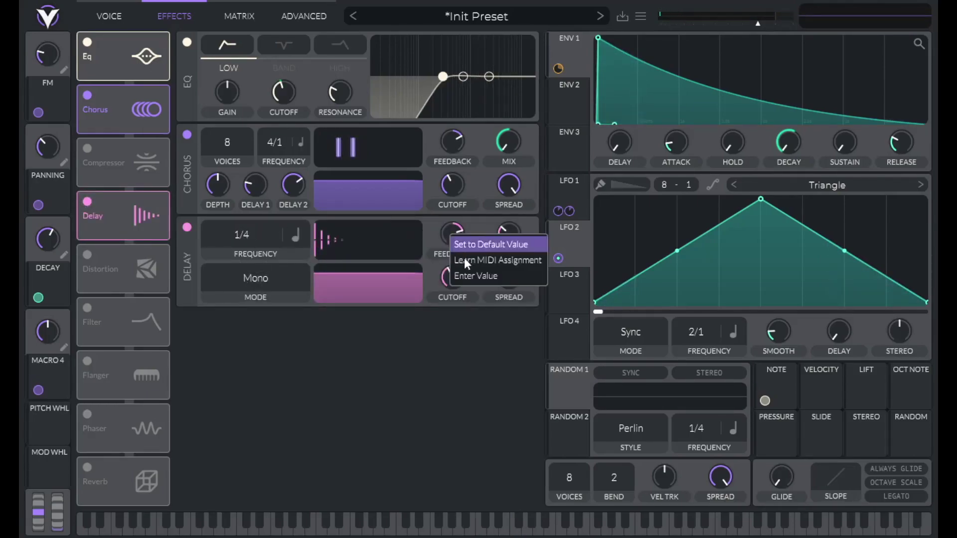
{"action": "left_click", "coordinate": [467, 277]}
{"action": "key", "text": "BackSpace"}
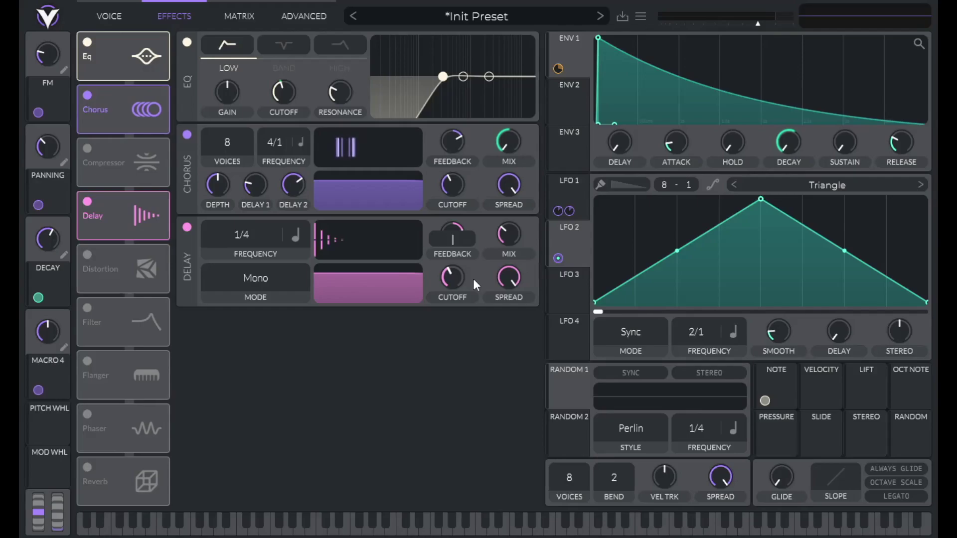
{"action": "type", "text": "30"}
{"action": "key", "text": "Return"}
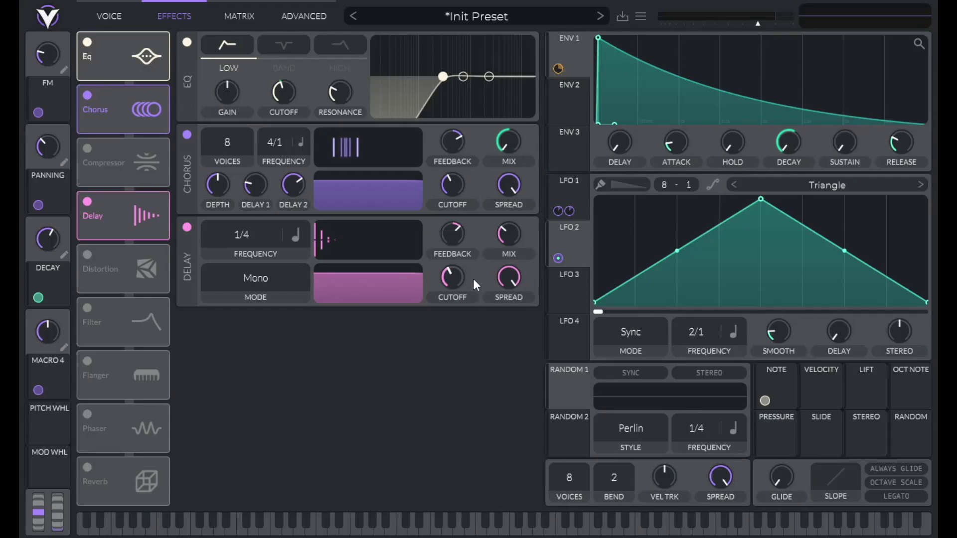
Step: Adjust the delay mix, reduce its stereo spread, and switch on the Reverb
{"action": "right_click", "coordinate": [516, 230]}
{"action": "left_click", "coordinate": [527, 256]}
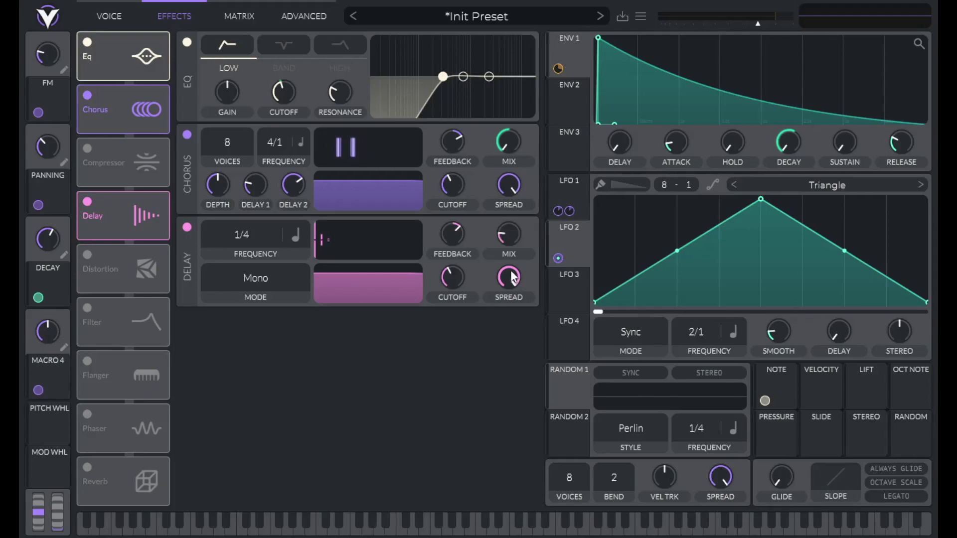
{"action": "left_click_drag", "start_coordinate": [510, 276], "coordinate": [507, 337]}
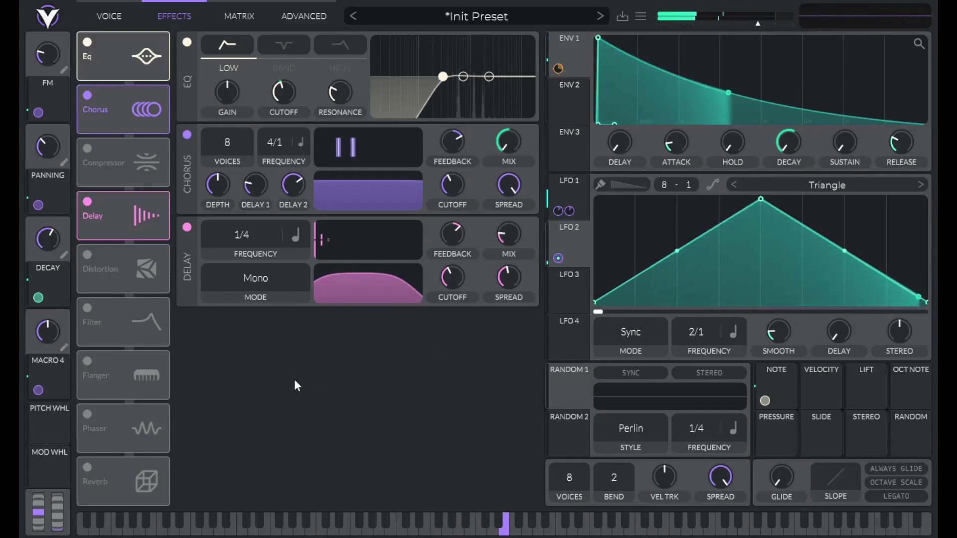
{"action": "left_click", "coordinate": [86, 467]}
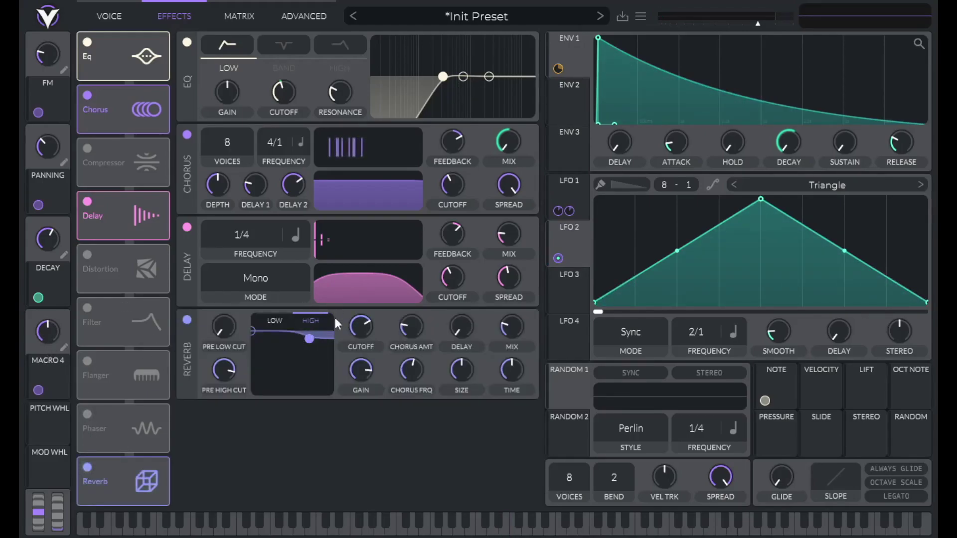
Step: Lower the reverb's high frequencies and set the reverb time to 10
{"action": "mouse_move", "coordinate": [307, 341]}
{"action": "left_click_drag", "start_coordinate": [307, 340], "coordinate": [317, 351]}
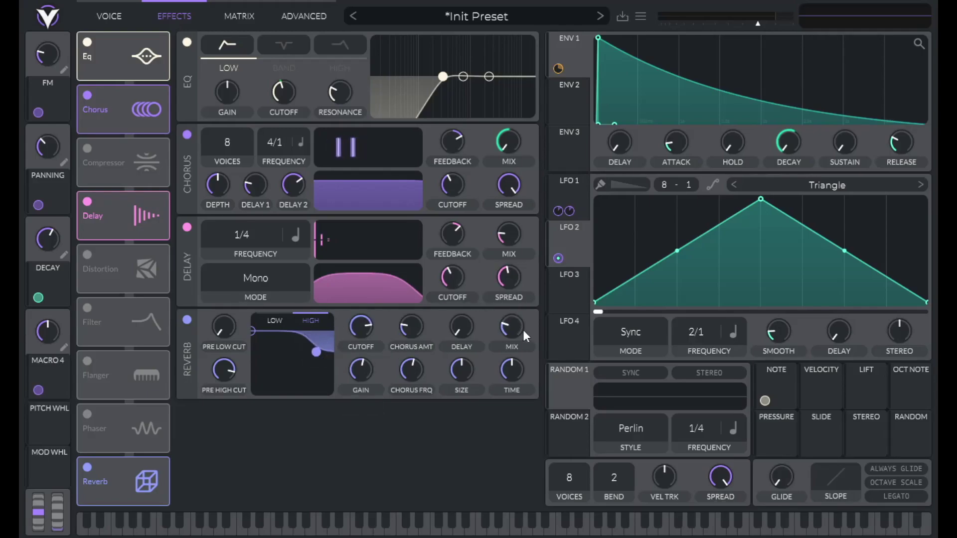
{"action": "right_click", "coordinate": [513, 370]}
{"action": "left_click", "coordinate": [526, 410]}
{"action": "type", "text": "1"}
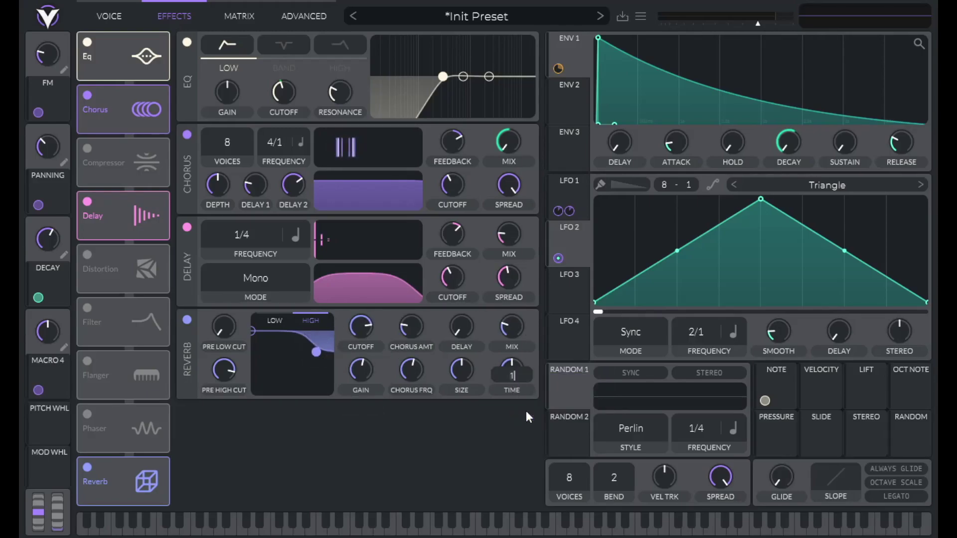
{"action": "type", "text": "0"}
{"action": "key", "text": "Return"}
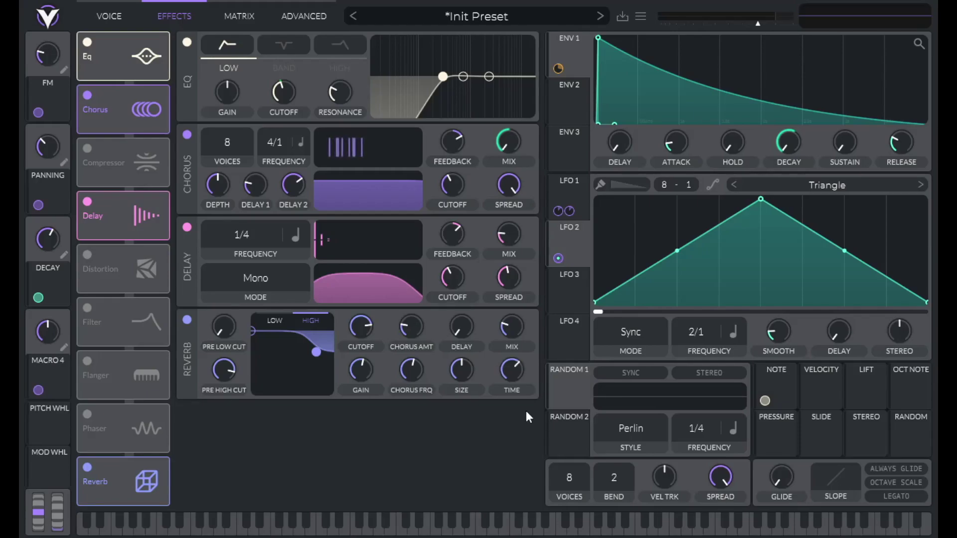
Step: Set the reverb size to 20 and the reverb mix to 35
{"action": "right_click", "coordinate": [462, 369]}
{"action": "left_click", "coordinate": [473, 408]}
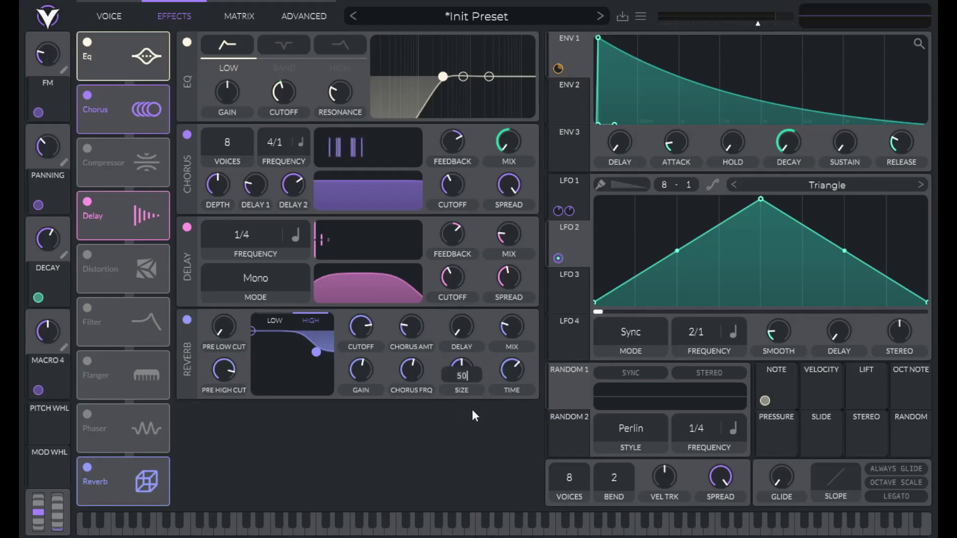
{"action": "key", "text": "BackSpace"}
{"action": "key", "text": "BackSpace"}
{"action": "type", "text": "20"}
{"action": "key", "text": "Return"}
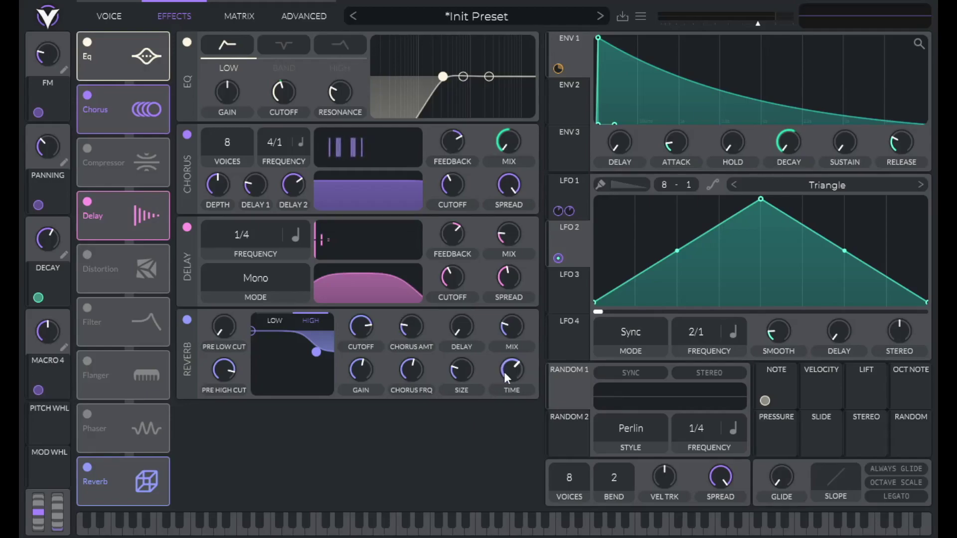
{"action": "right_click", "coordinate": [505, 328]}
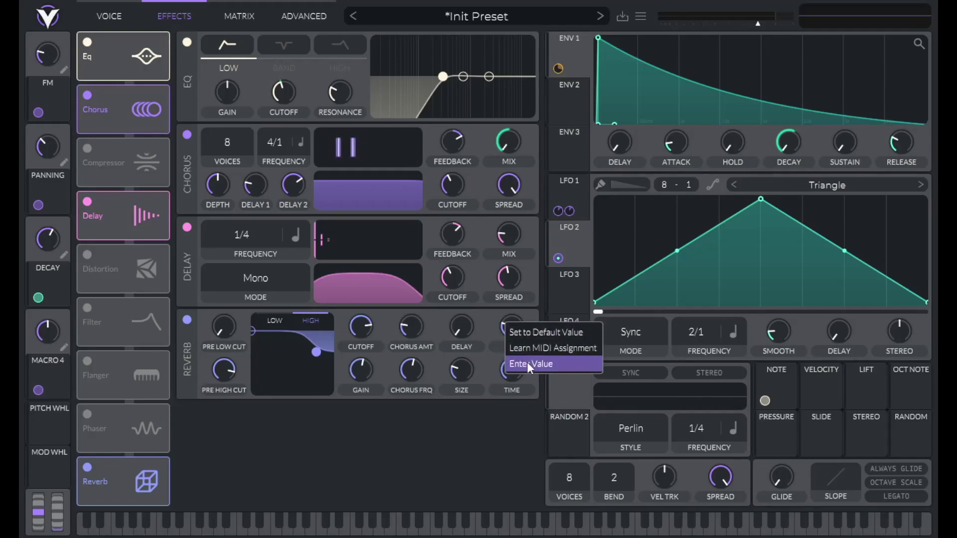
{"action": "left_click", "coordinate": [526, 363]}
{"action": "type", "text": "25"}
{"action": "key", "text": "BackSpace"}
{"action": "key", "text": "BackSpace"}
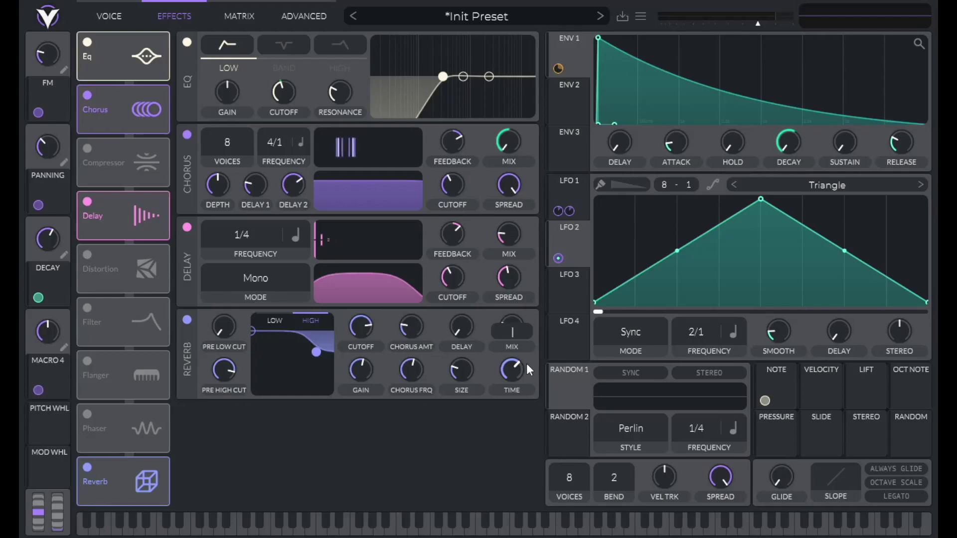
{"action": "type", "text": "35"}
{"action": "key", "text": "Return"}
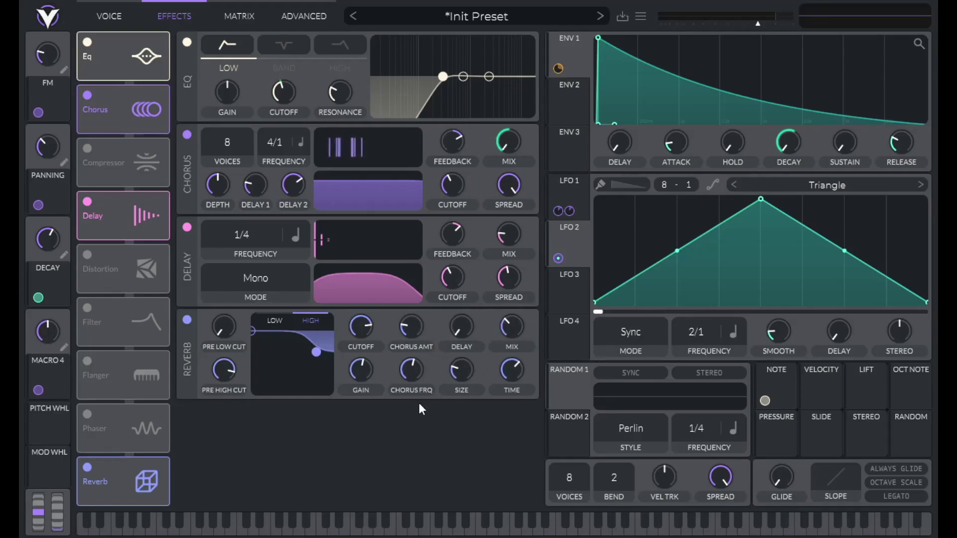
{"action": "key", "text": "a"}
{"action": "key", "text": "d"}
{"action": "key", "text": "g"}
{"action": "key", "text": "j"}
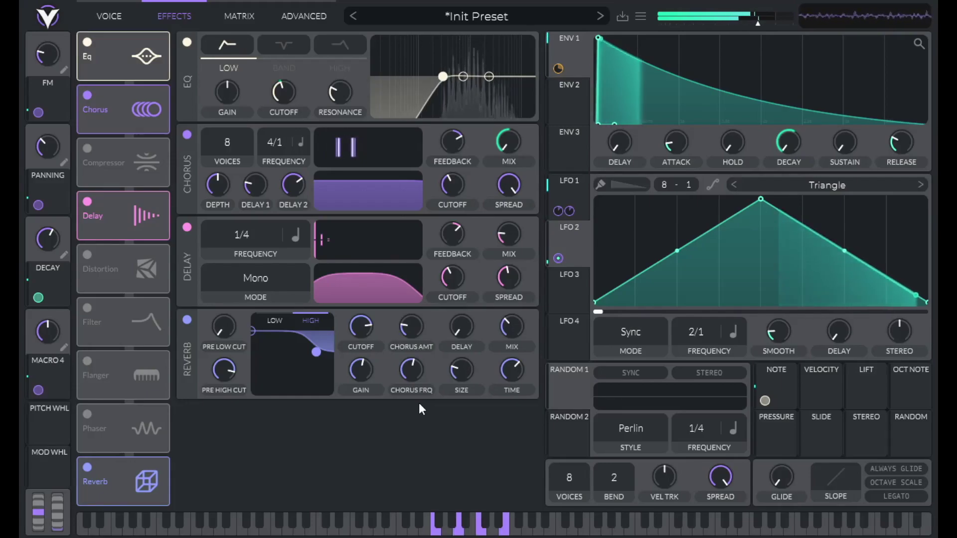
{"action": "key", "text": "l"}
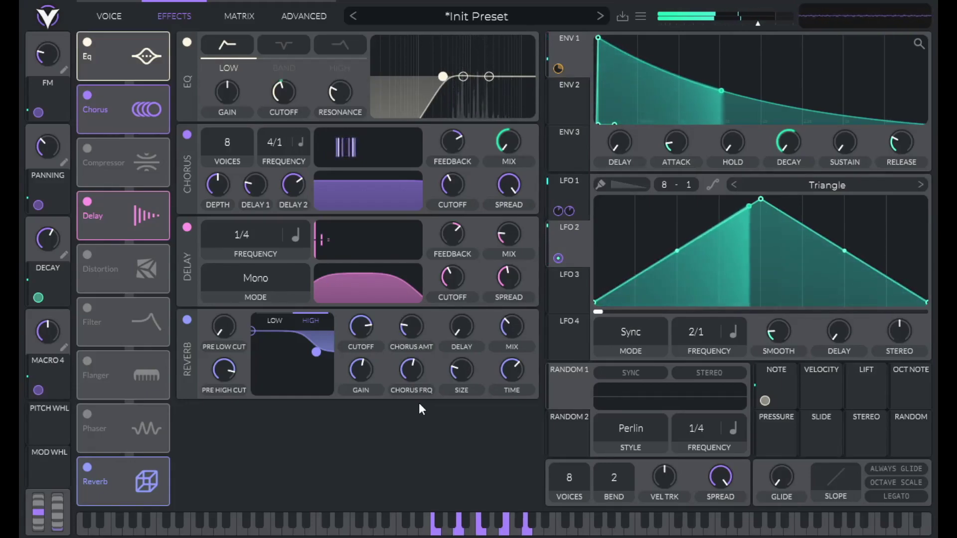